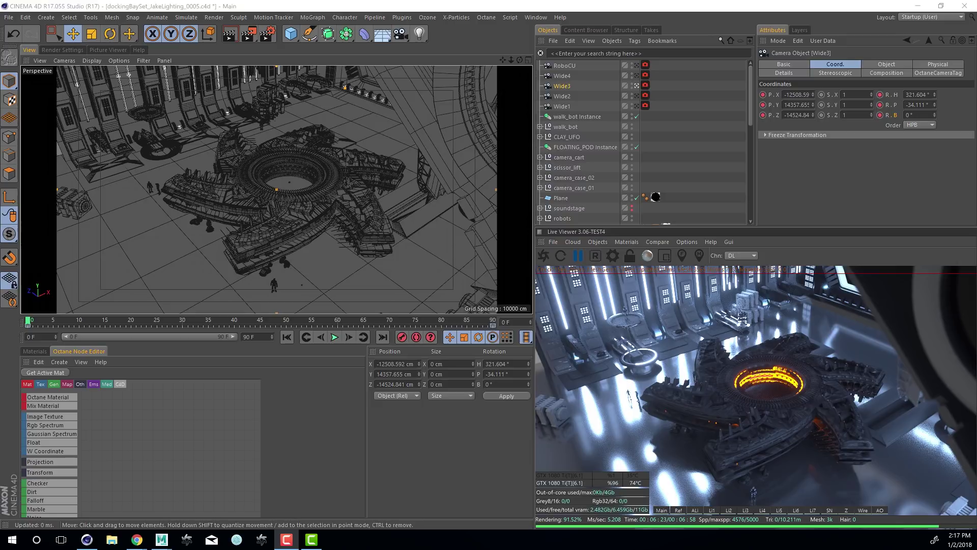
# - Switch to Chrome and open the OTOY account sign-up page at account.otoy.com/sign_up
pyautogui.hotkey('alt', 'Tab')
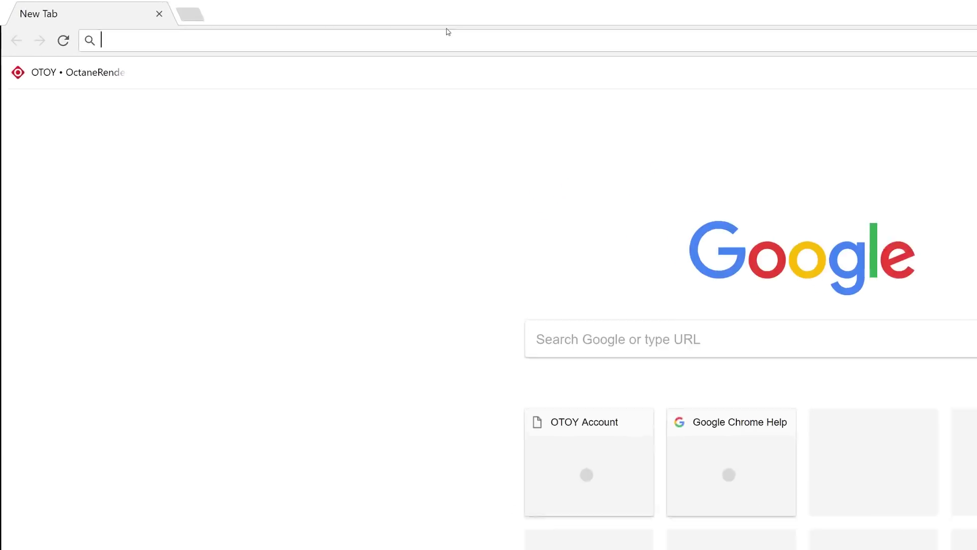
pyautogui.write('account.otoy.com')
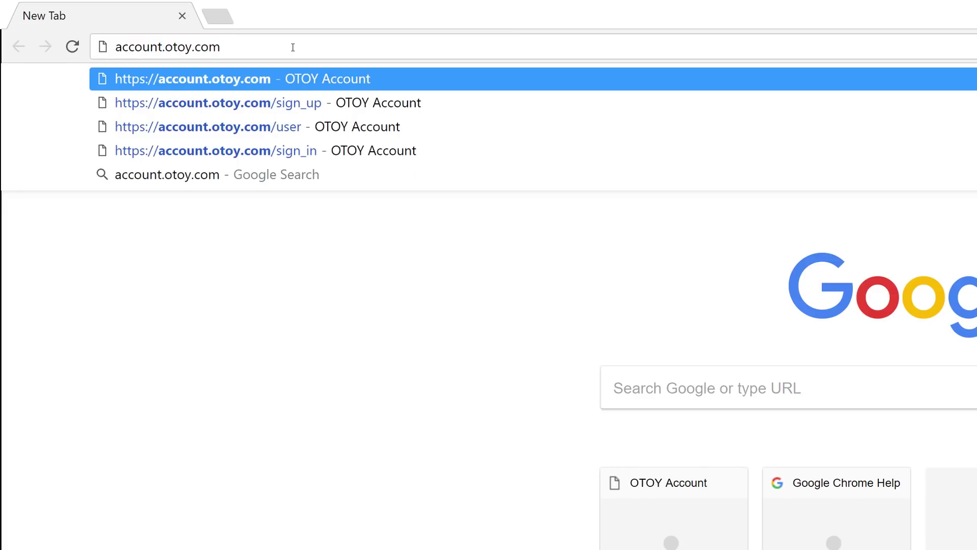
pyautogui.write('/sign_')
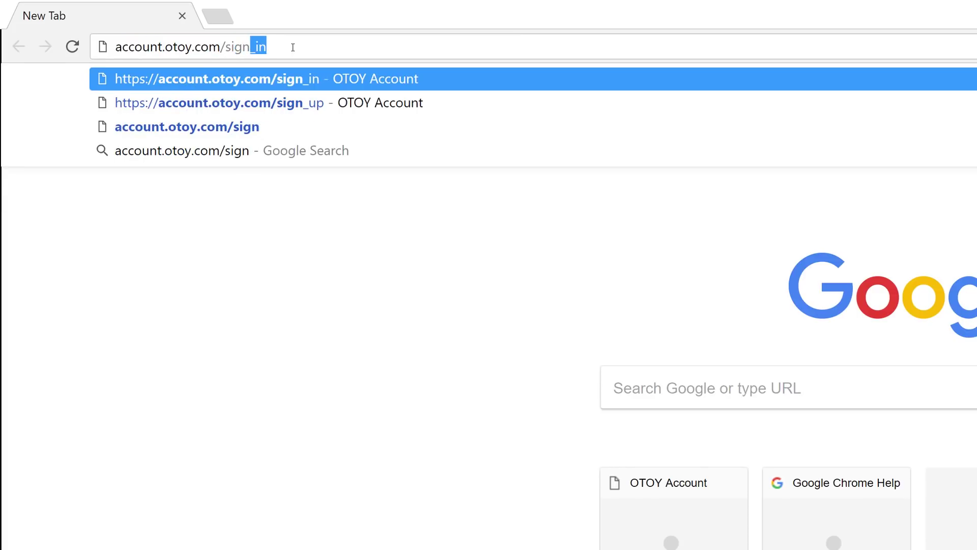
pyautogui.write('up')
pyautogui.press('Return')
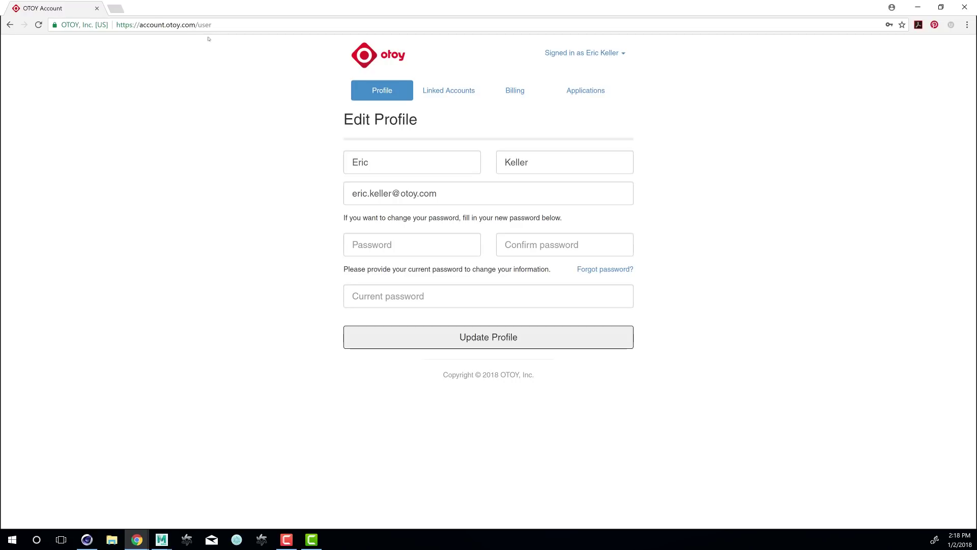
# - Open orc.otoy.com in a new browser tab and go to the scene upload on its Scenes page
pyautogui.click(118, 8)
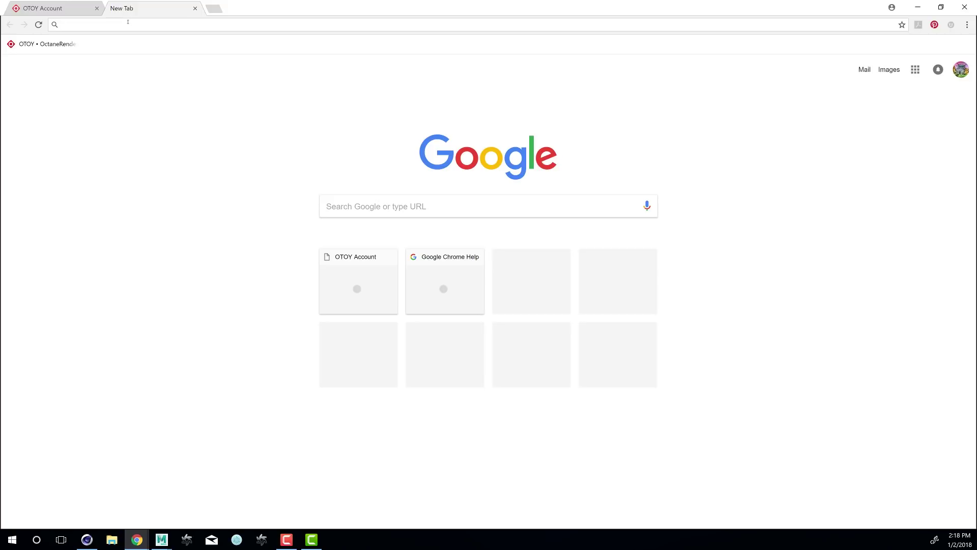
pyautogui.write('orc.otoy.c')
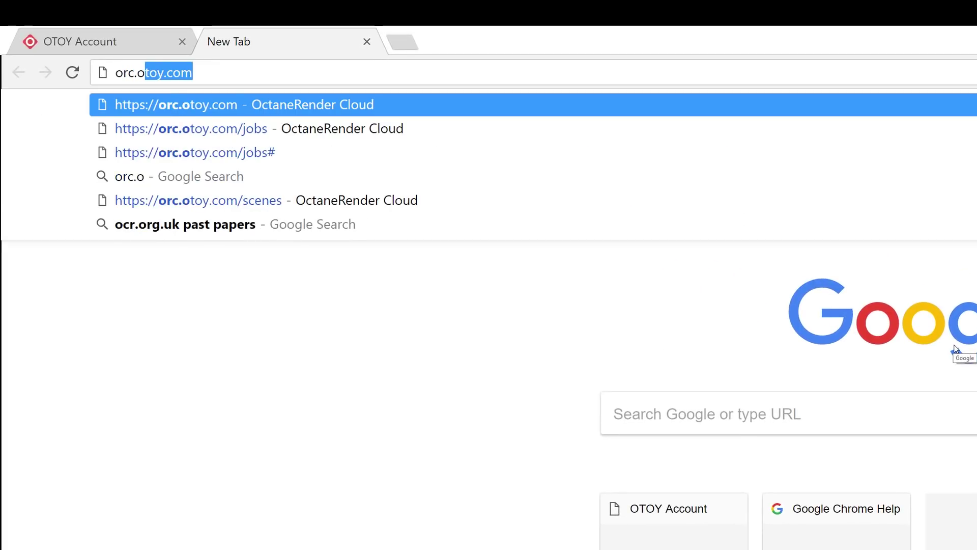
pyautogui.write('om')
pyautogui.press('Return')
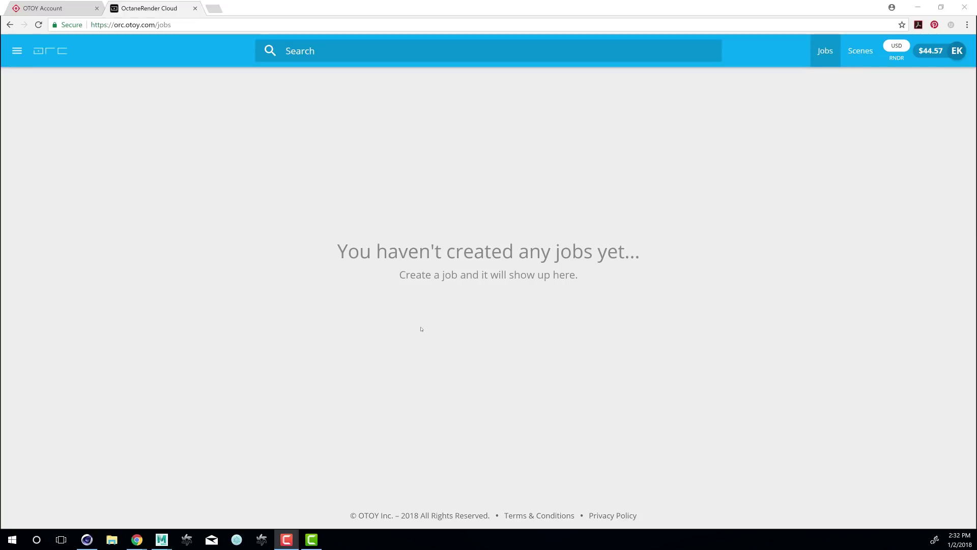
pyautogui.click(871, 60)
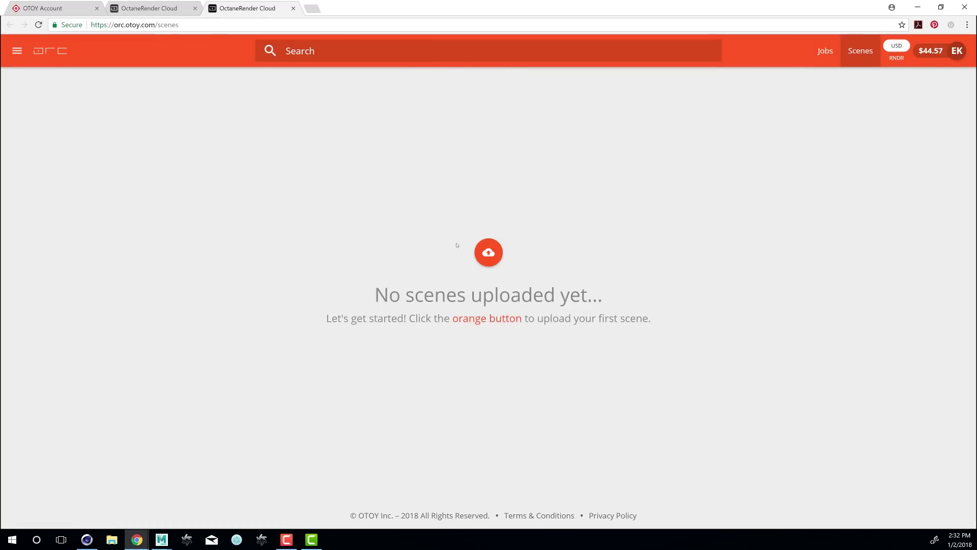
pyautogui.click(489, 250)
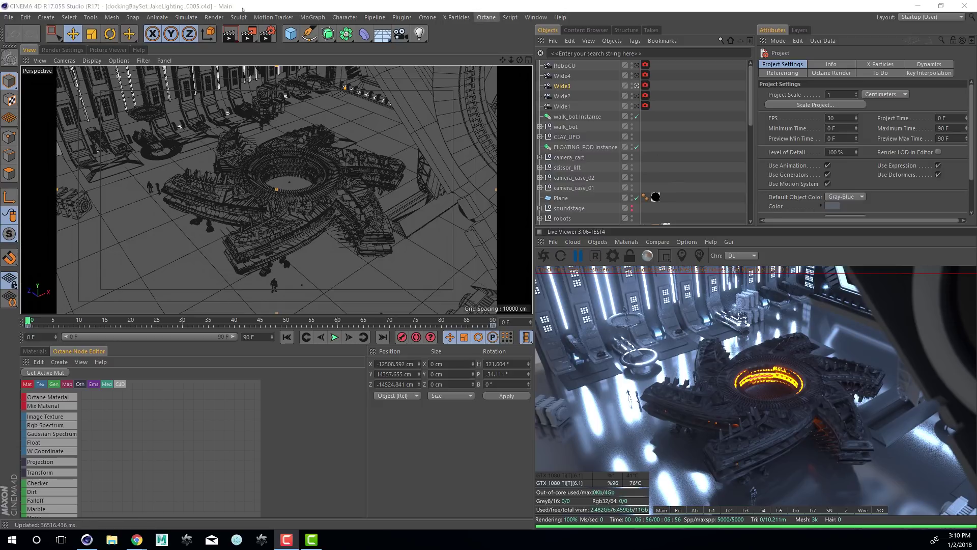
# - In Cinema 4D, open the Octane Settings and examine the Directlighting kernel's Max. samples value
pyautogui.click(486, 18)
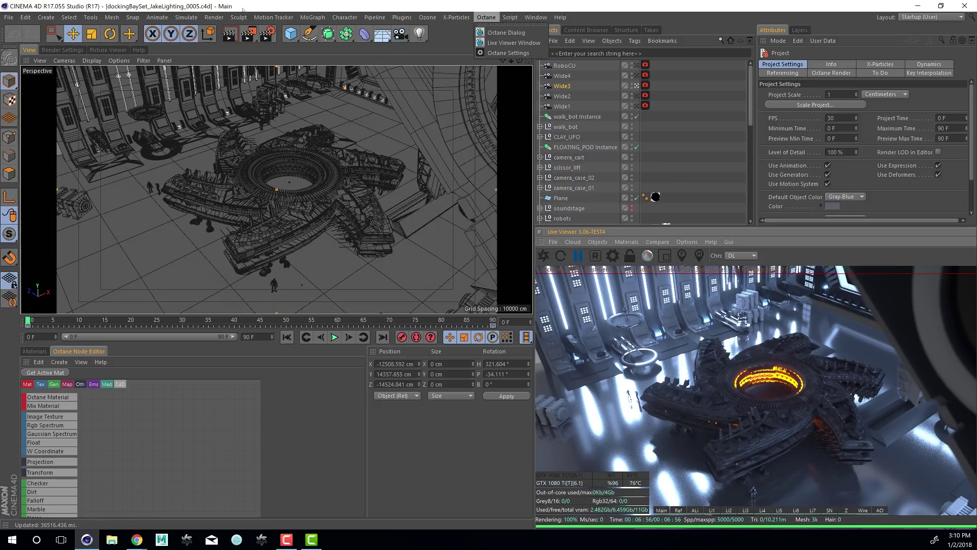
pyautogui.click(508, 52)
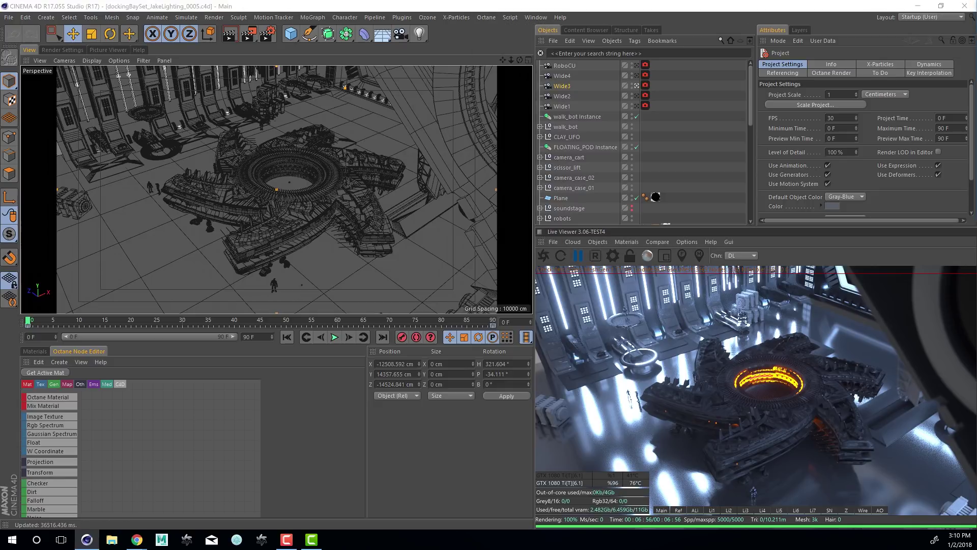
pyautogui.moveTo(708, 61); pyautogui.dragTo(380, 88)
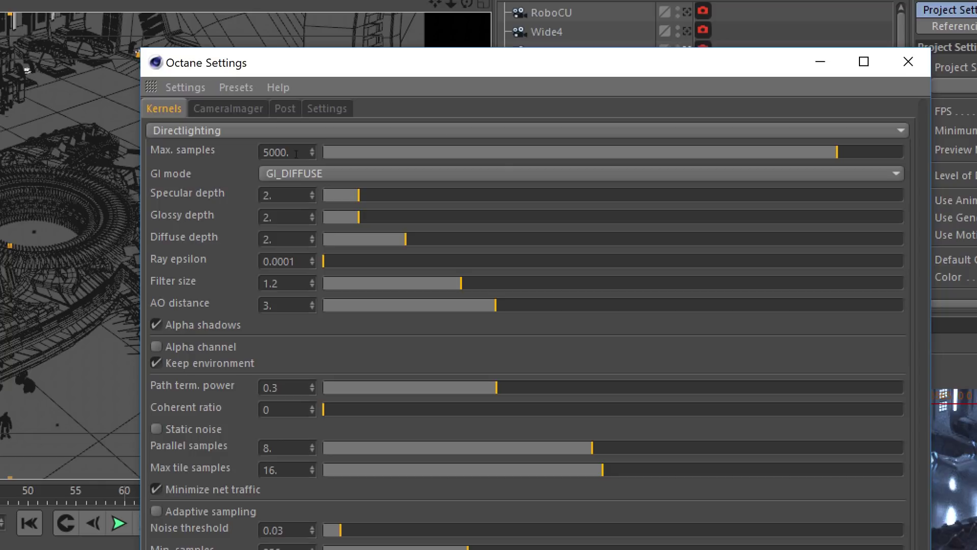
pyautogui.click(296, 152)
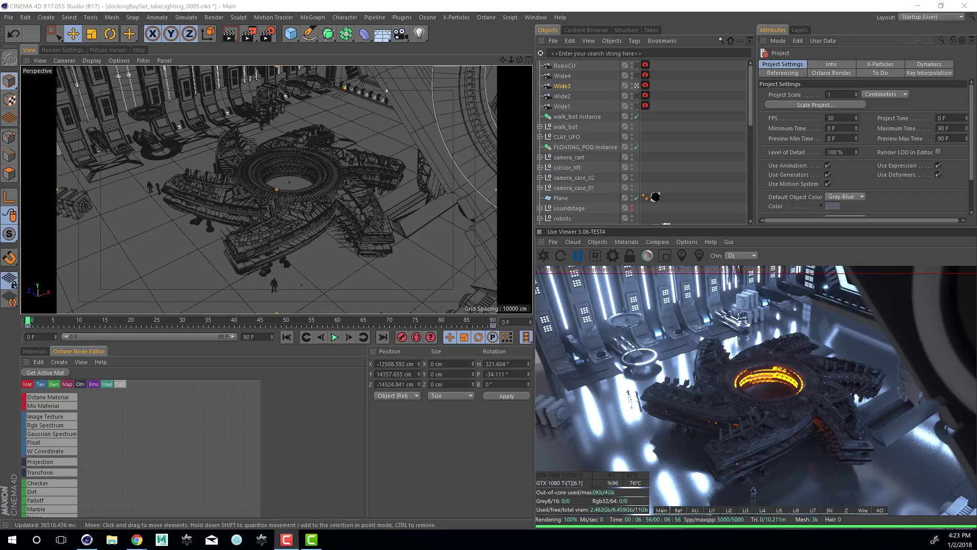
# - Review the output resolution, frame rate and frame range in the render settings, and return to the viewport
pyautogui.click(214, 17)
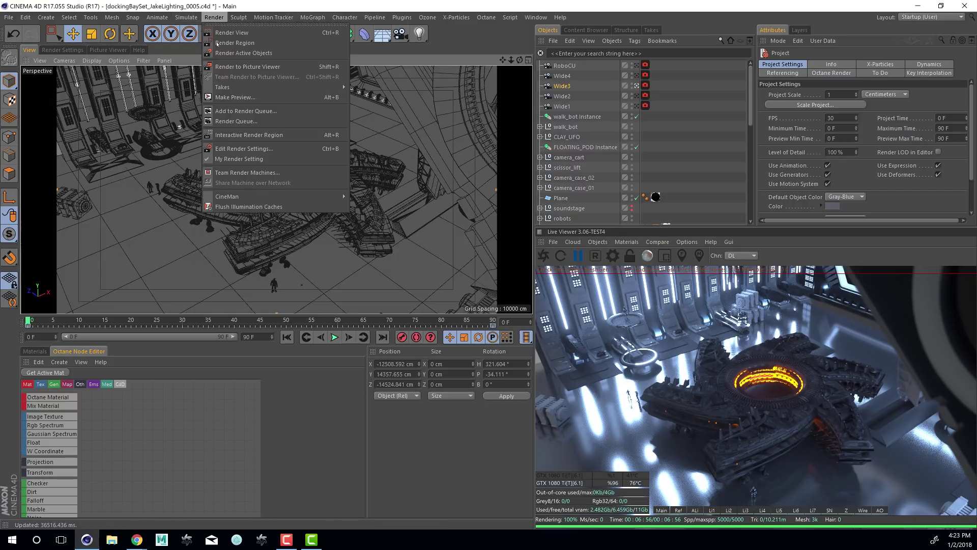
pyautogui.click(242, 148)
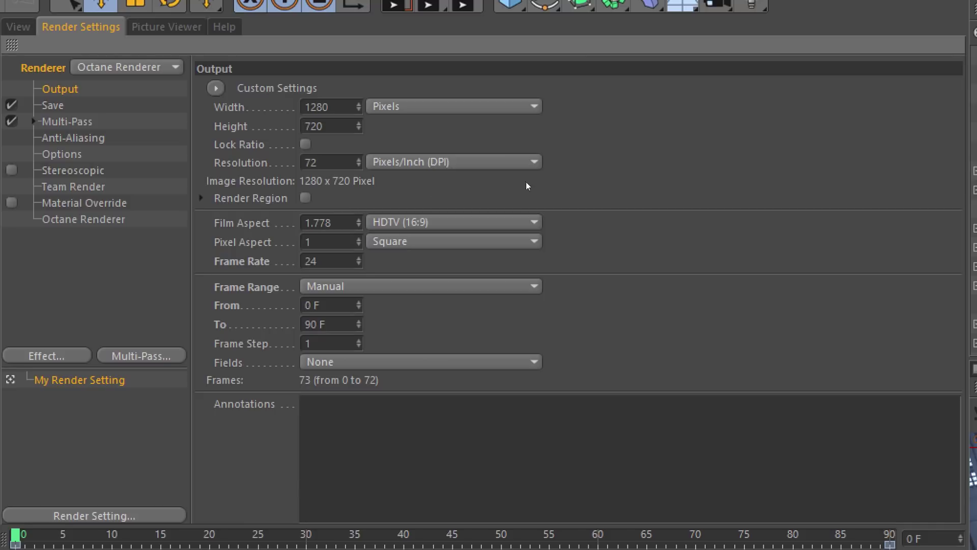
pyautogui.click(31, 32)
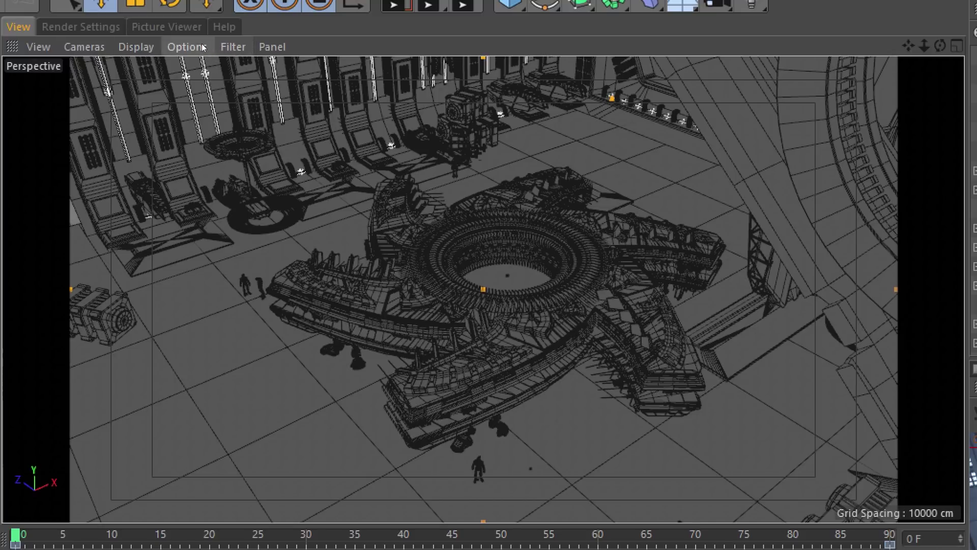
# - Set the perspective viewport to look through the Wide3 camera
pyautogui.click(84, 46)
pyautogui.moveTo(128, 94)
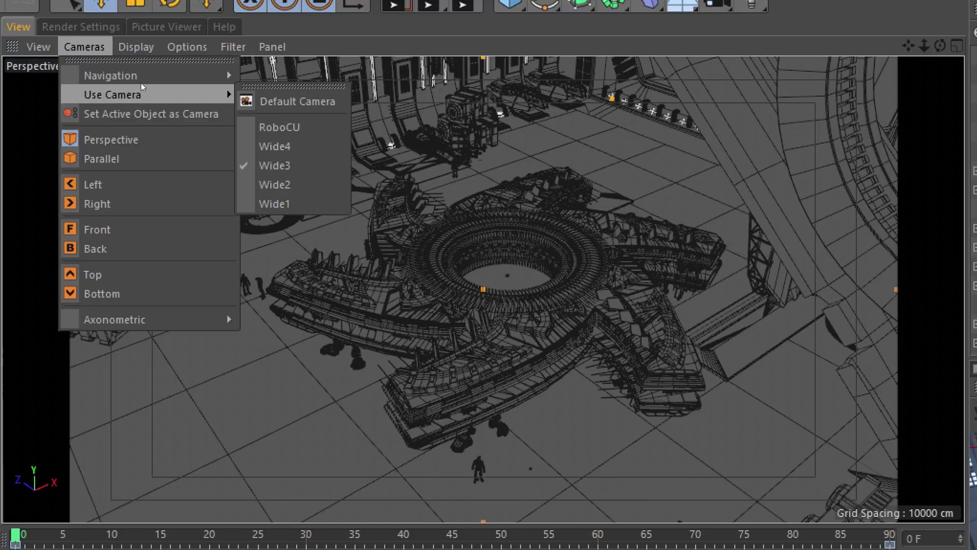
pyautogui.click(311, 165)
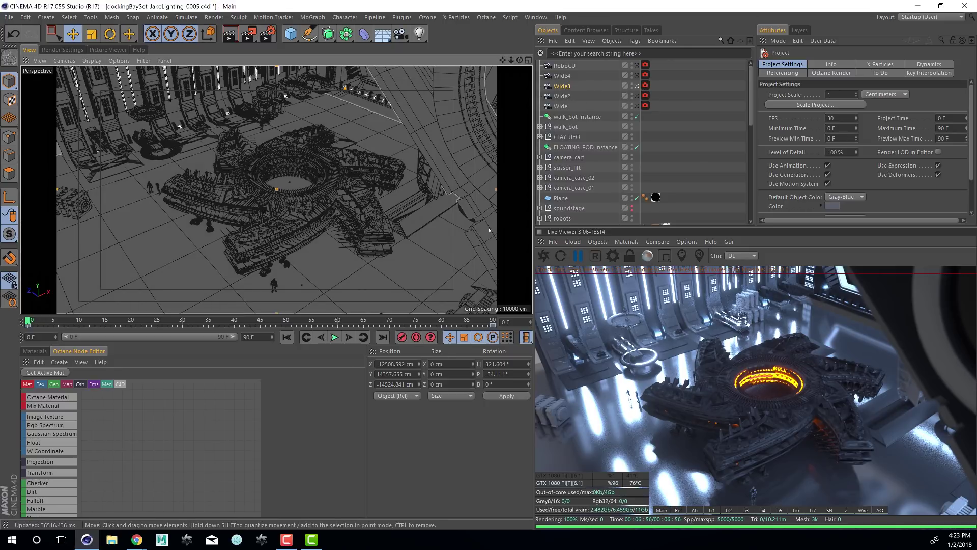
# - Begin an animated ORBX package export from the Live Viewer with Open in Standalone turned off
pyautogui.click(552, 242)
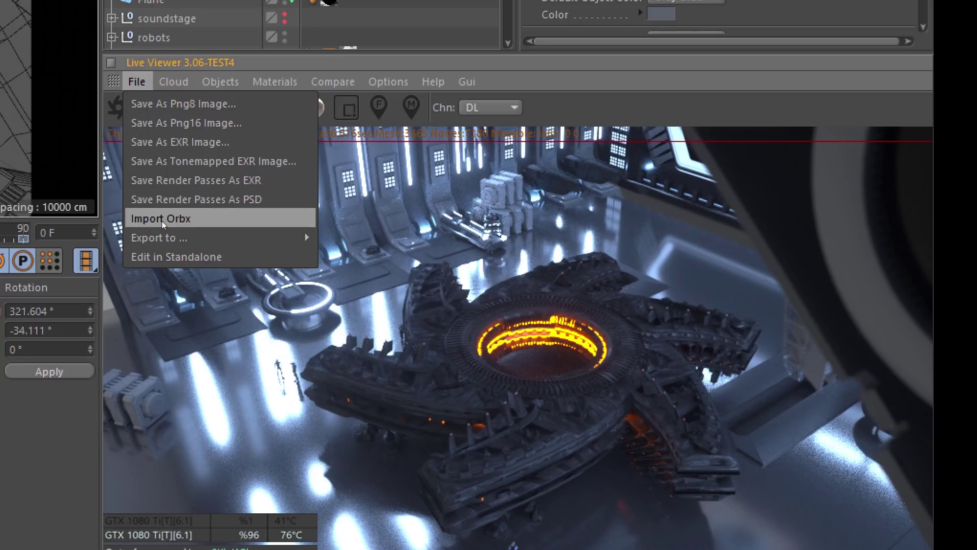
pyautogui.moveTo(194, 245)
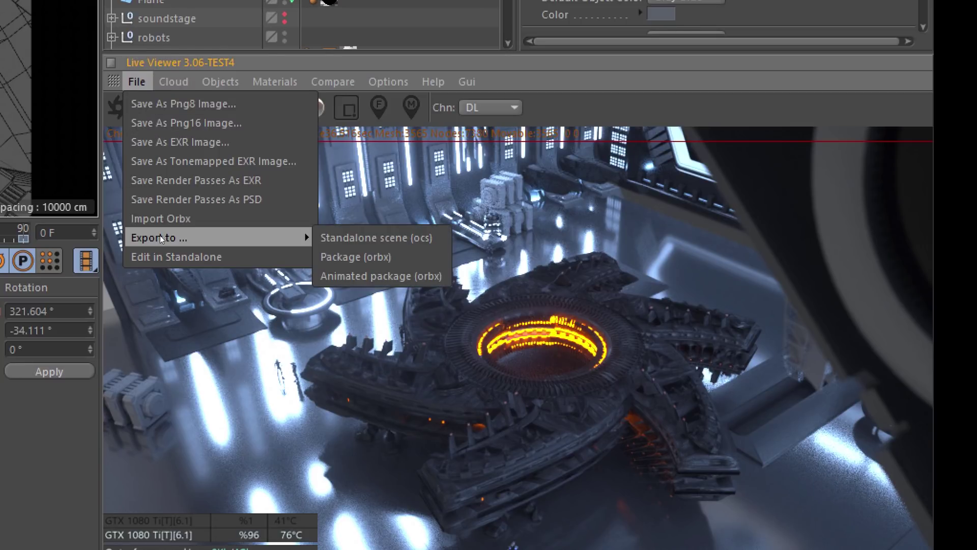
pyautogui.click(399, 277)
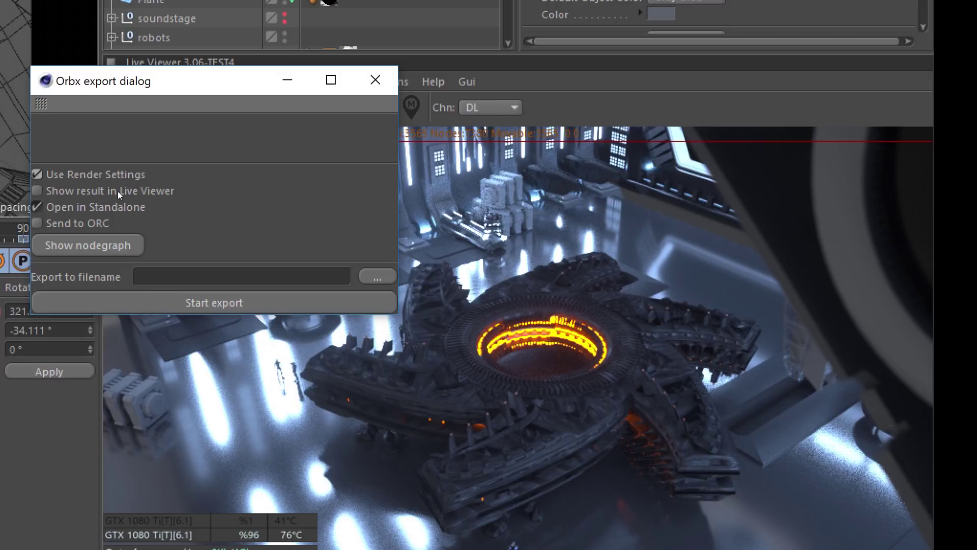
pyautogui.click(58, 204)
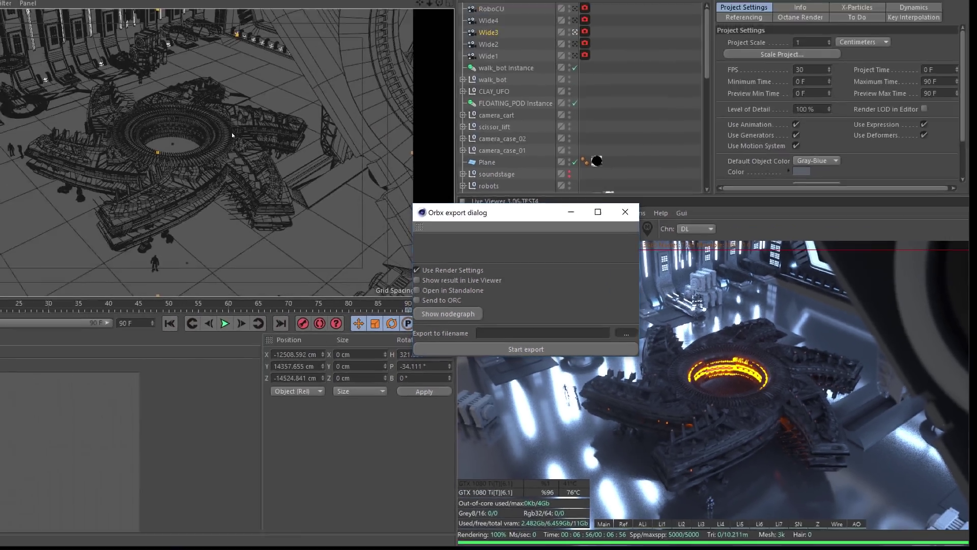
# - Export the package as dockingBaySet_animated.orbx to F:\Projects_OTOY and select the exported file in its folder
pyautogui.click(378, 276)
pyautogui.click(610, 478)
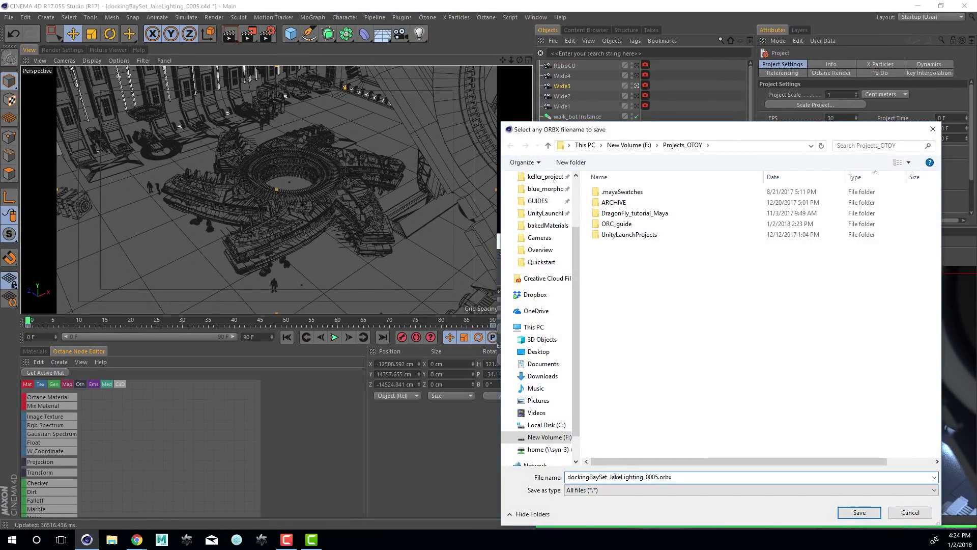
pyautogui.moveTo(610, 477); pyautogui.dragTo(655, 477)
pyautogui.write('animated')
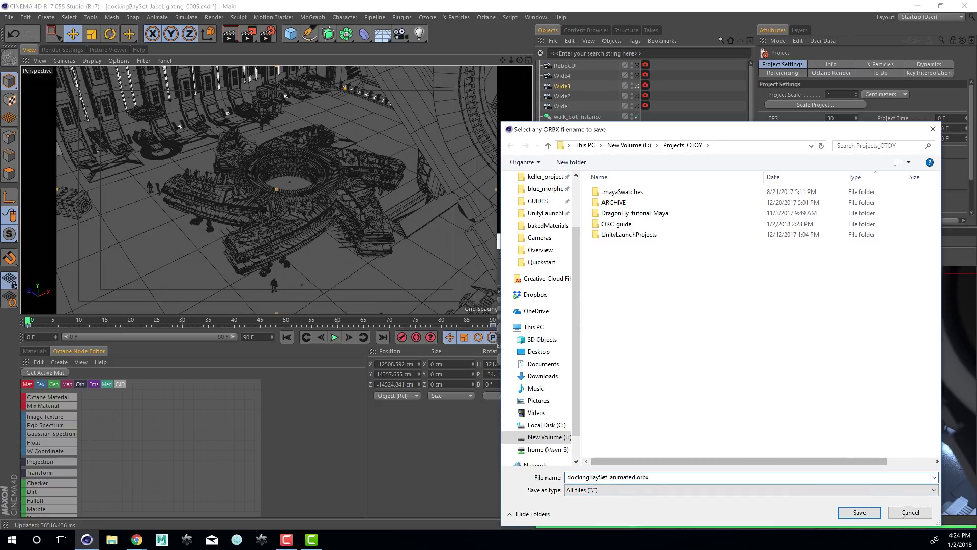
pyautogui.click(860, 513)
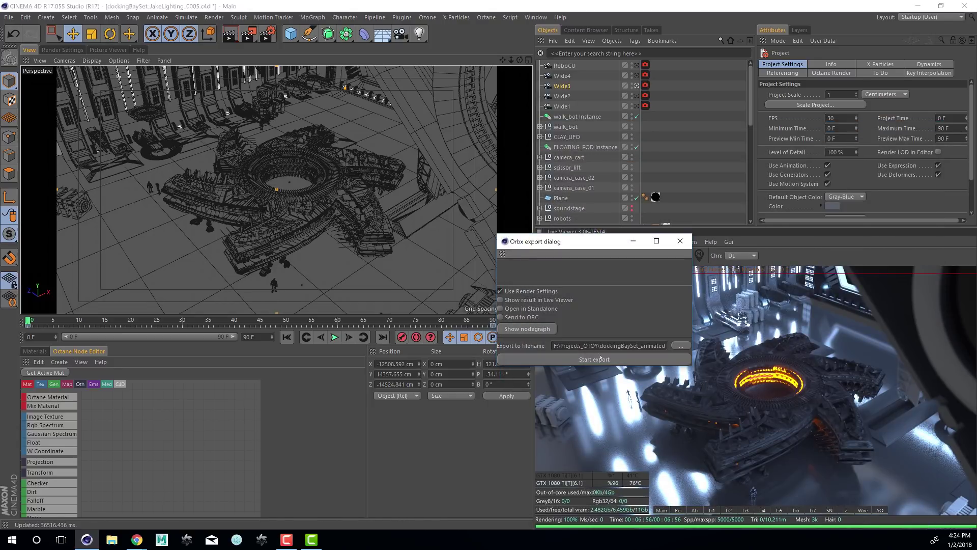
pyautogui.click(594, 360)
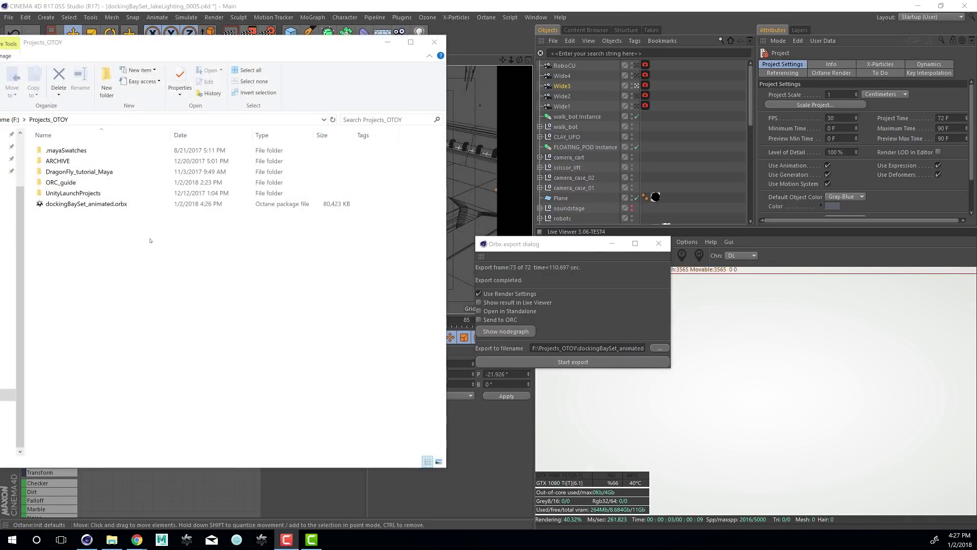
pyautogui.click(116, 205)
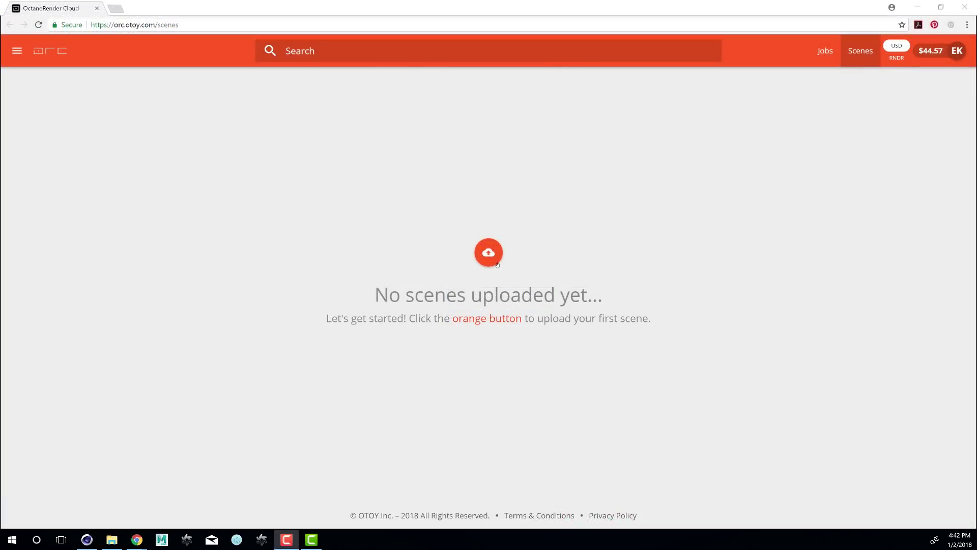
# - In Chrome, upload dockingBaySet_animated.orbx from the Projects_OTOY folder to the OctaneRender Cloud scenes
pyautogui.click(489, 253)
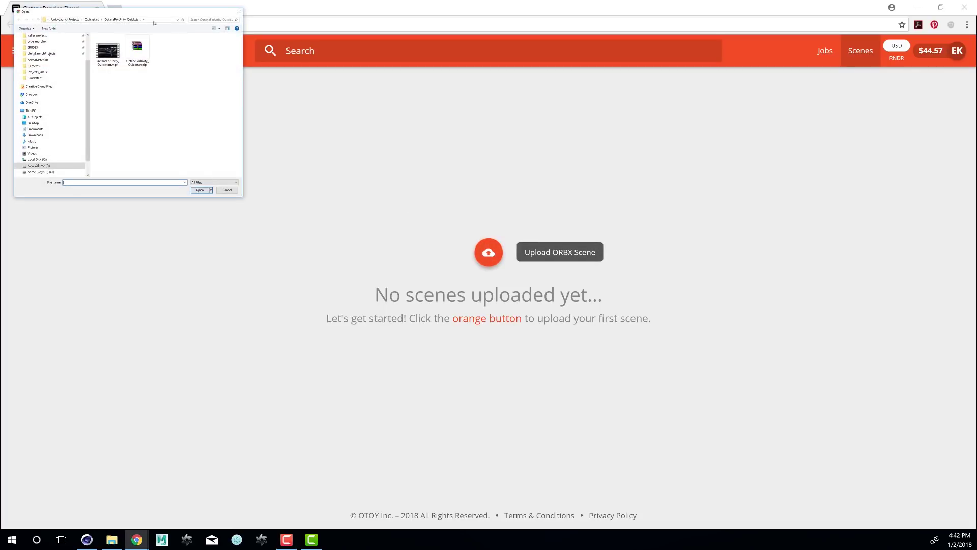
pyautogui.click(67, 167)
pyautogui.doubleClick(223, 48)
pyautogui.click(129, 71)
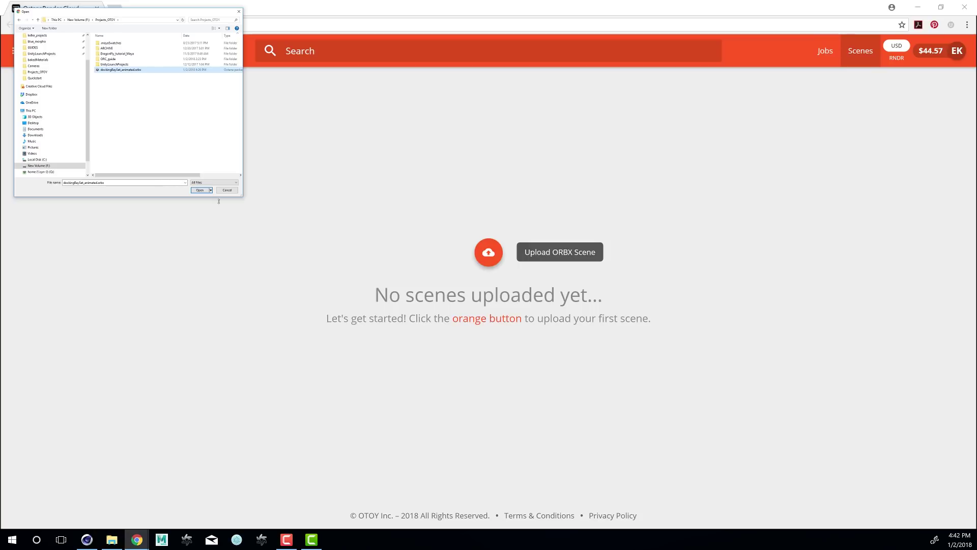
pyautogui.click(201, 191)
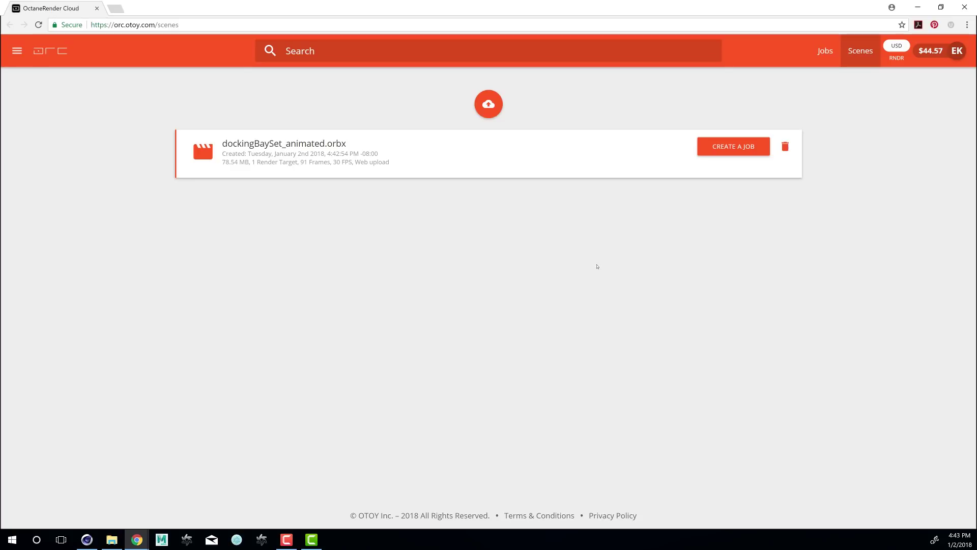
# - Create a render job from the dockingBaySet_animated.orbx scene and set its frames to 0-9
pyautogui.click(739, 147)
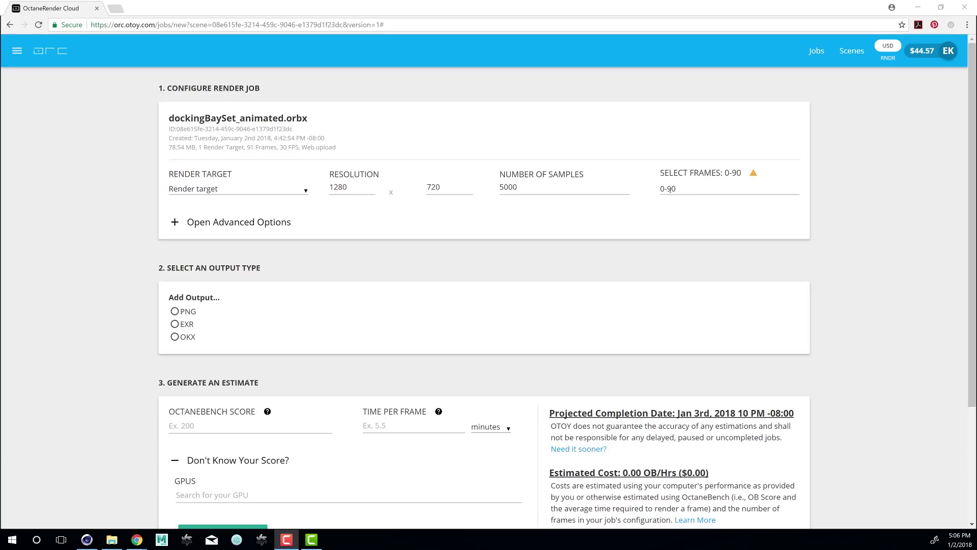
pyautogui.moveTo(753, 175)
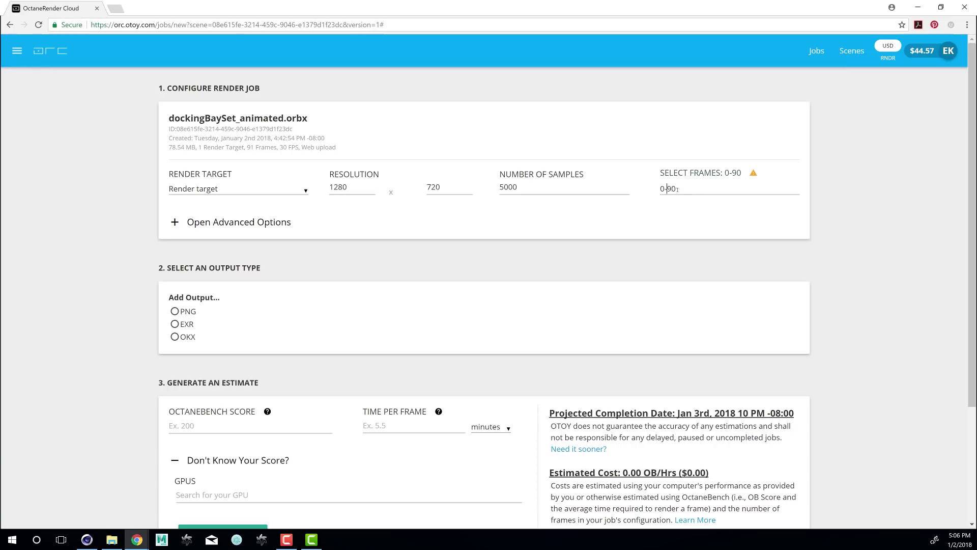
pyautogui.moveTo(668, 189); pyautogui.dragTo(682, 190)
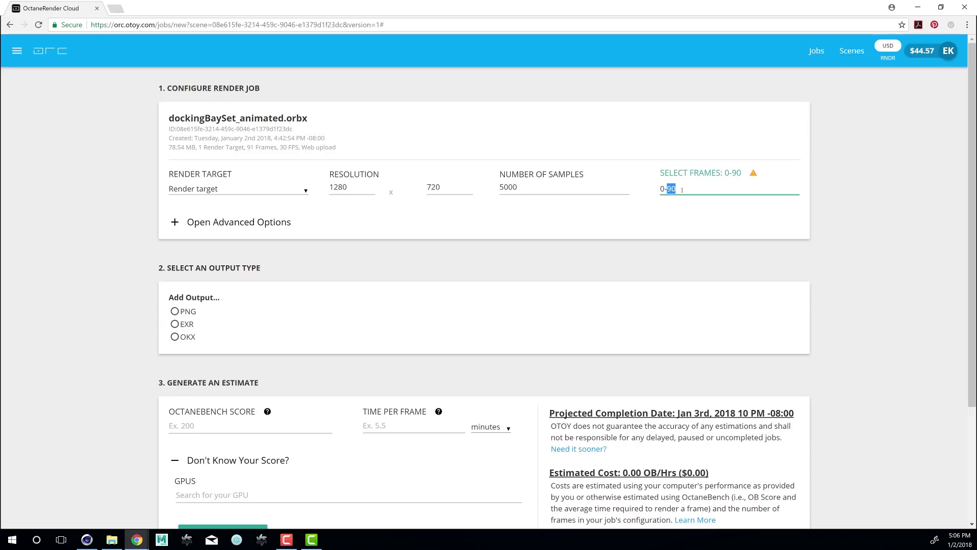
pyautogui.write('9')
# - Add an 8-bit PNG output with metadata to the job, named dockingBay_%2n.%e
pyautogui.click(189, 310)
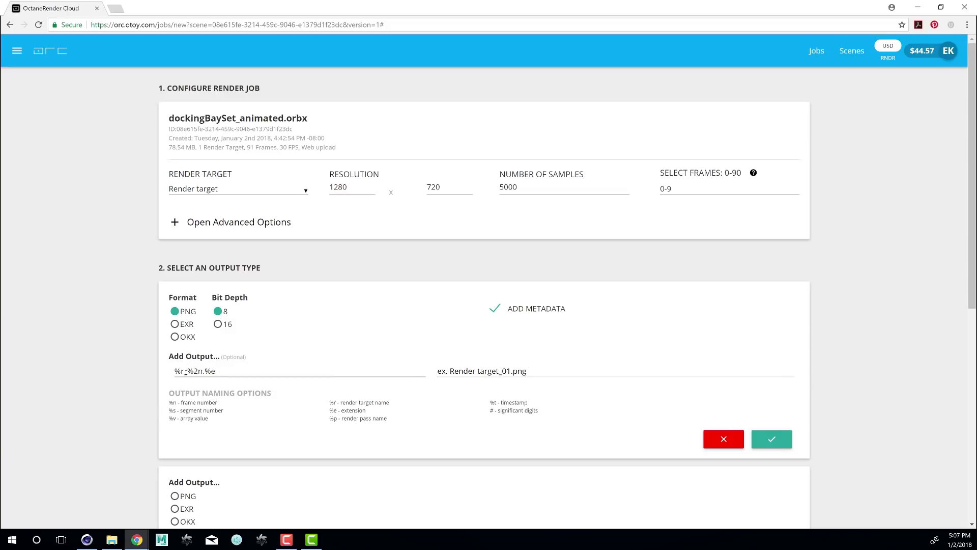
pyautogui.moveTo(184, 370); pyautogui.dragTo(166, 367)
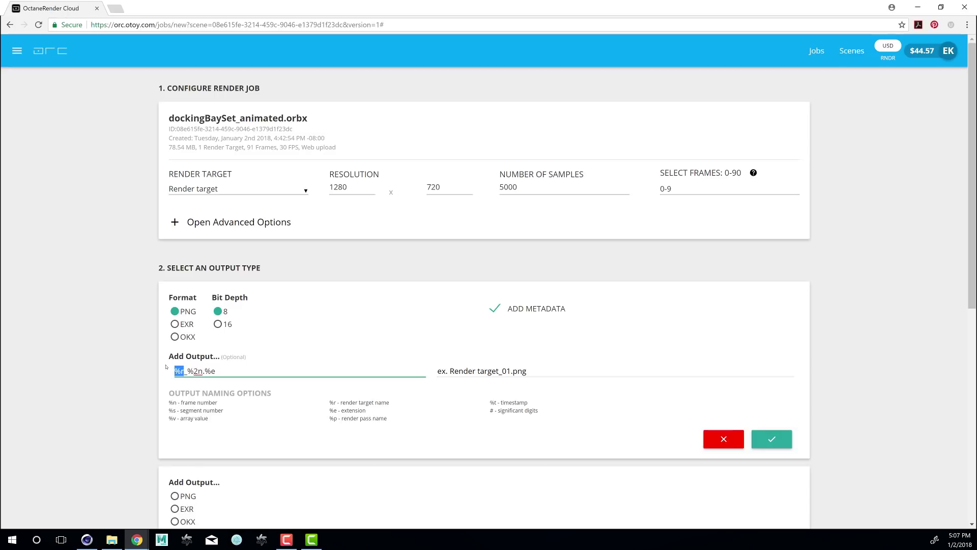
pyautogui.write('dockingBa')
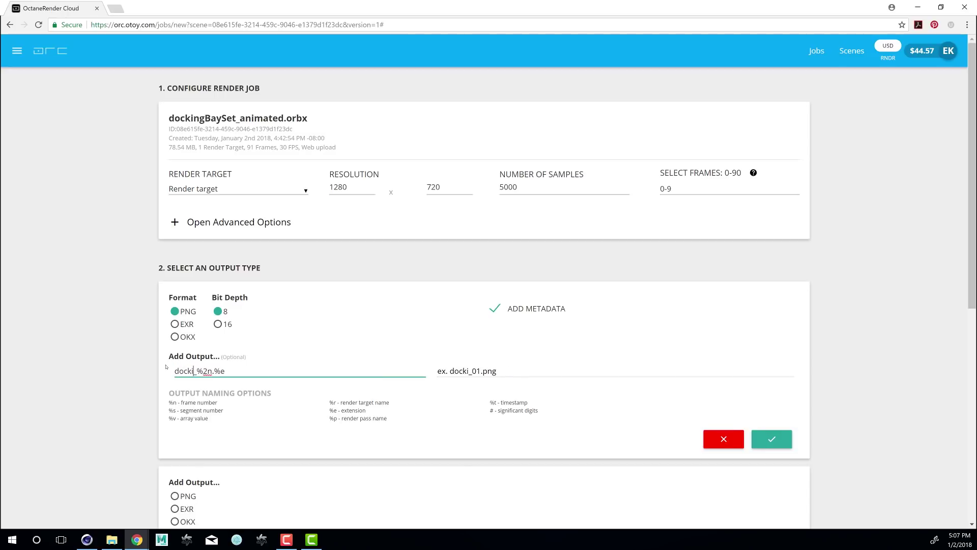
pyautogui.write('y')
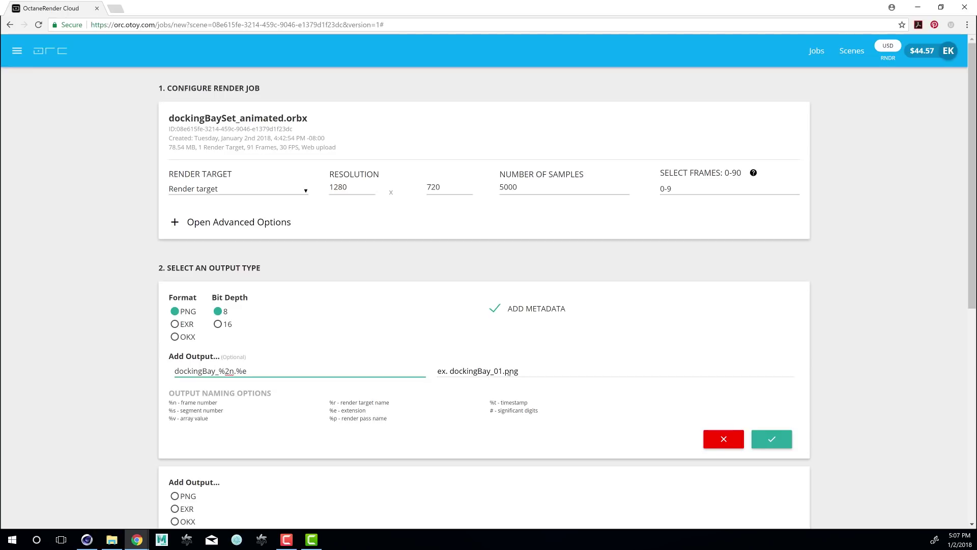
pyautogui.click(784, 440)
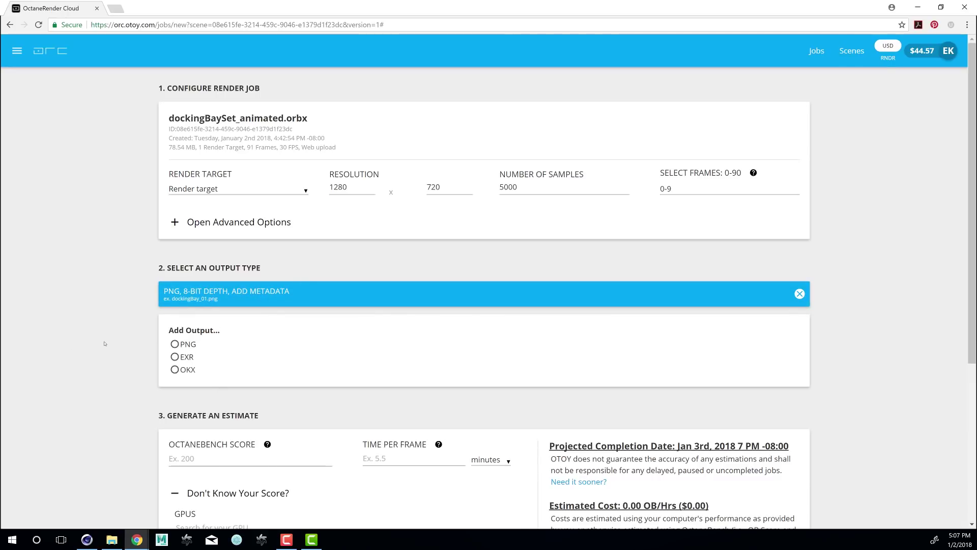
# - Consult the OctaneBench page linked from the estimate section's score help, and return to the job form
pyautogui.scroll(-2, 105, 344)
pyautogui.scroll(-1, 105, 344)
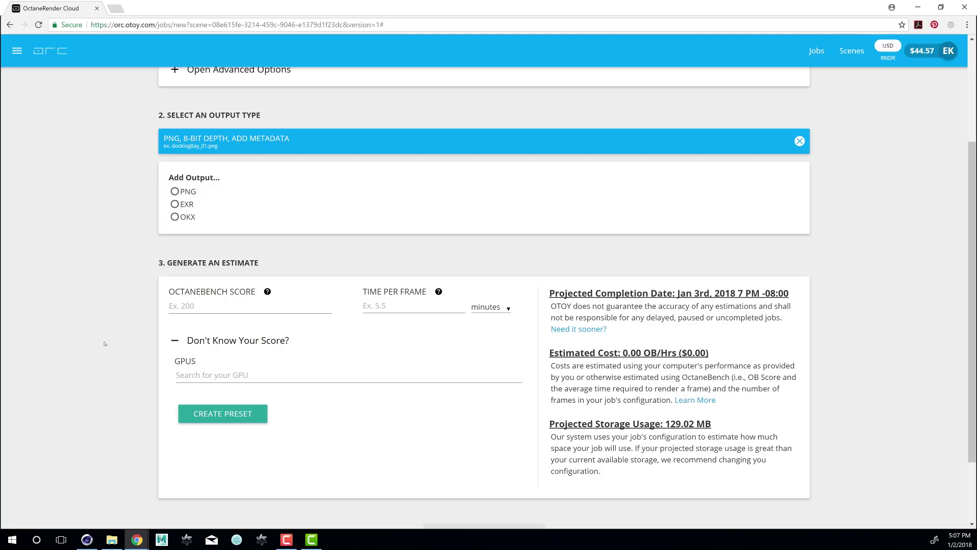
pyautogui.scroll(-1, 105, 344)
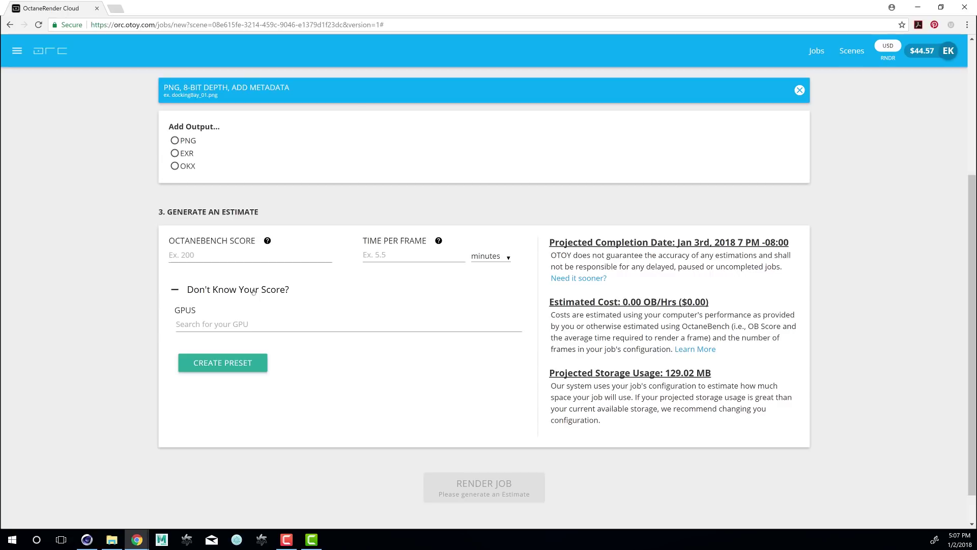
pyautogui.moveTo(267, 243)
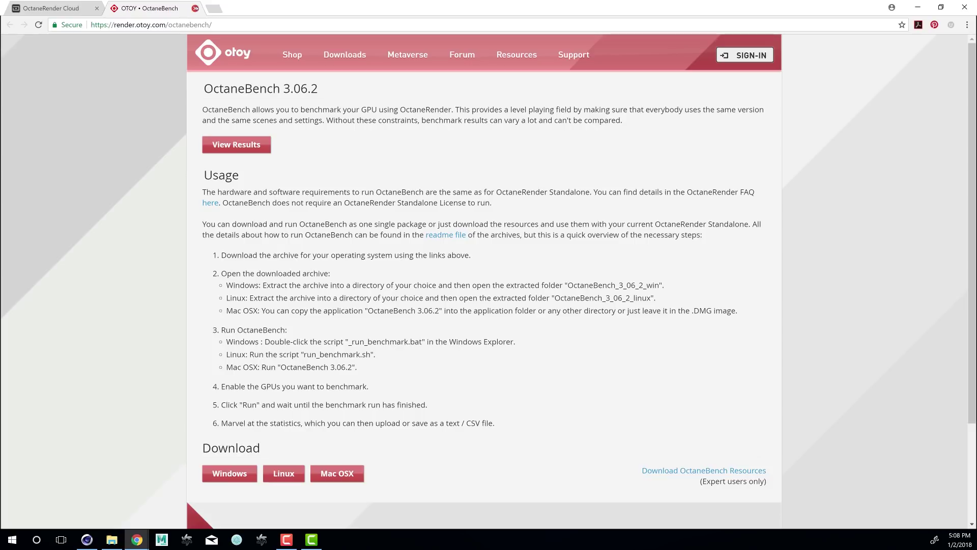
pyautogui.click(194, 8)
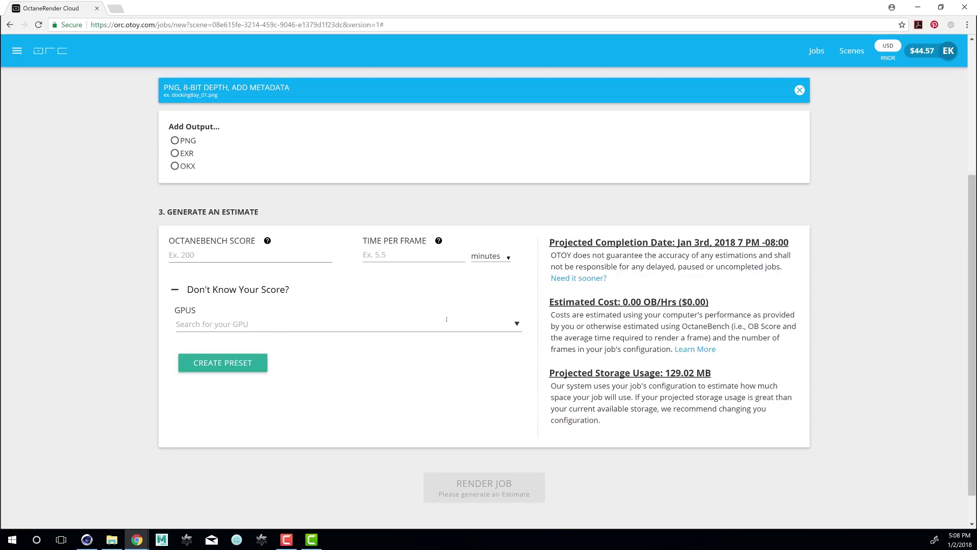
# - Fill in the OctaneBench score by choosing the GTX TITAN X GPU with a quantity of 2
pyautogui.click(236, 322)
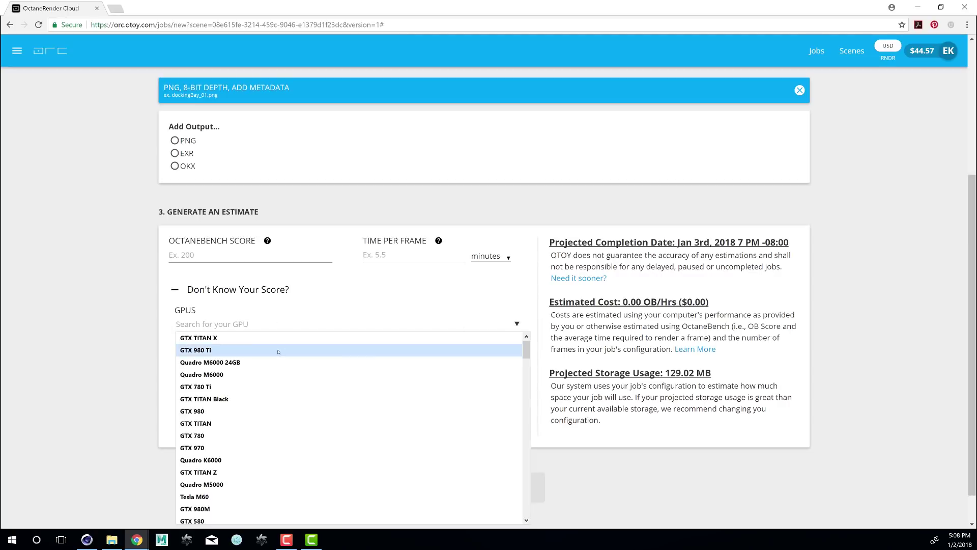
pyautogui.click(228, 337)
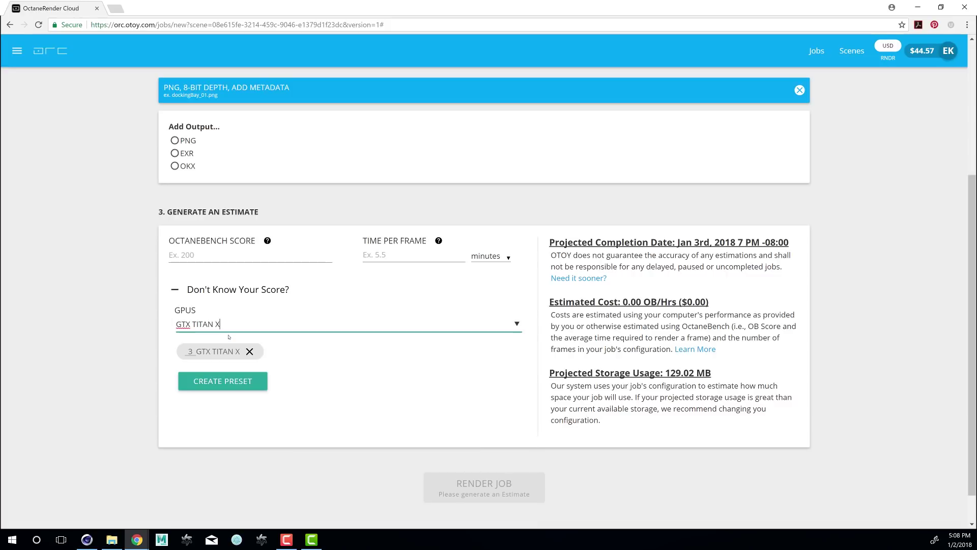
pyautogui.write('2')
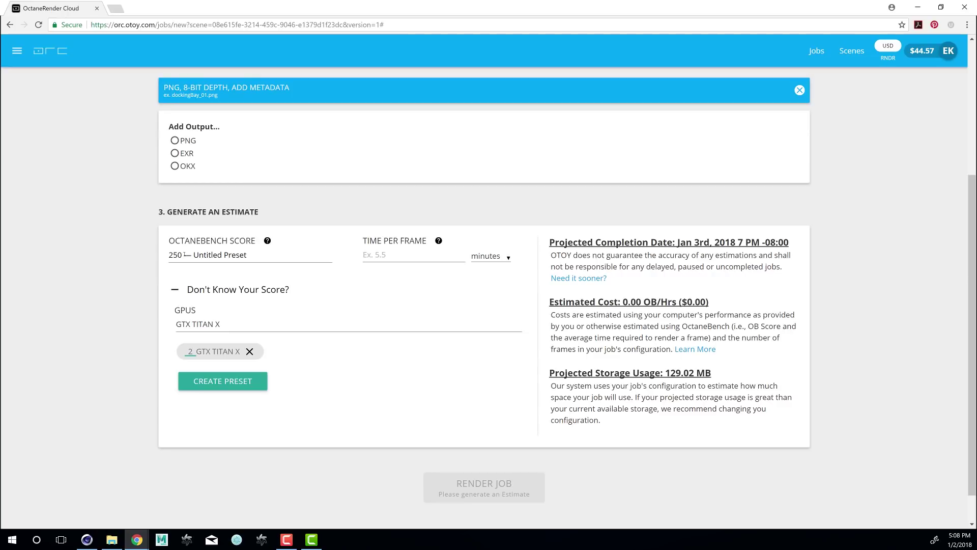
pyautogui.doubleClick(191, 354)
pyautogui.write('3')
pyautogui.scroll(-1, 190, 351)
# - Set the time per frame to 5 minutes and submit the render job
pyautogui.click(387, 256)
pyautogui.write('5')
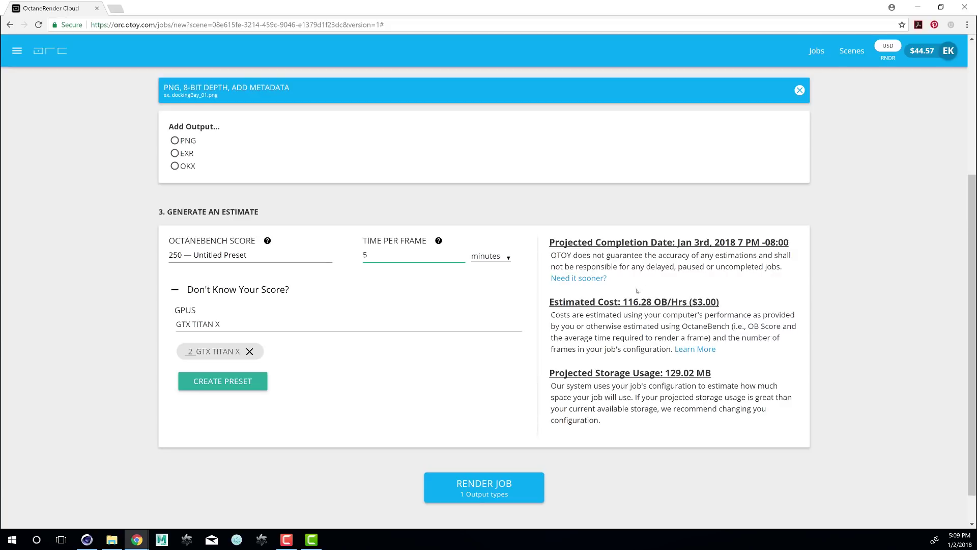
pyautogui.scroll(-1, 220, 232)
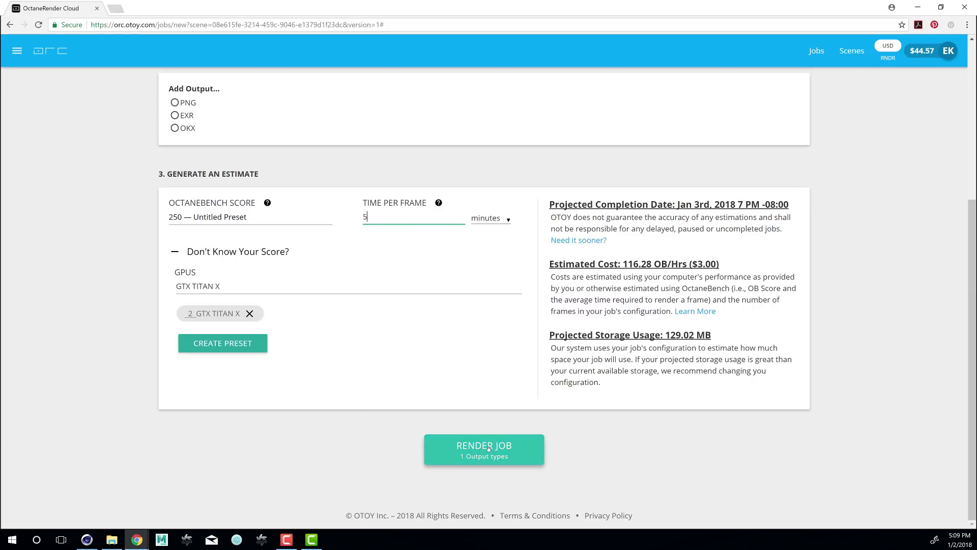
pyautogui.click(488, 447)
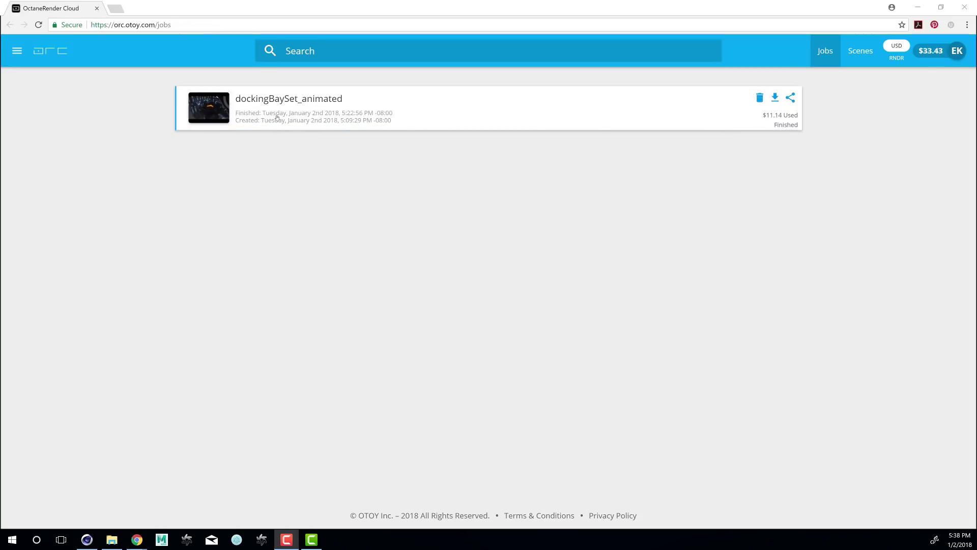
# - Open the download options of the finished dockingBaySet_animated job and exclude LIGHT_PASS_5, LIGHT_PASS_6, LIGHT_PASS_7 and LIGHT_PASS_2
pyautogui.click(270, 98)
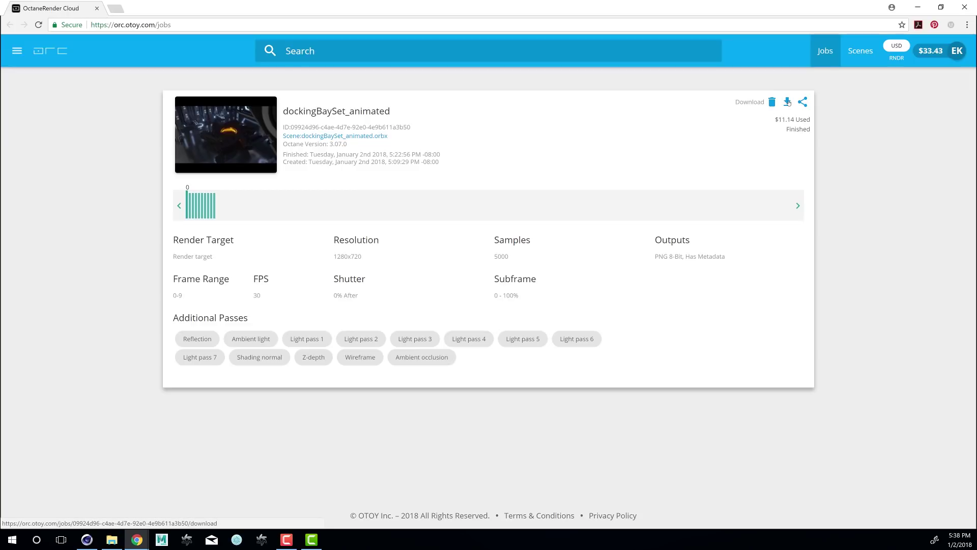
pyautogui.click(788, 102)
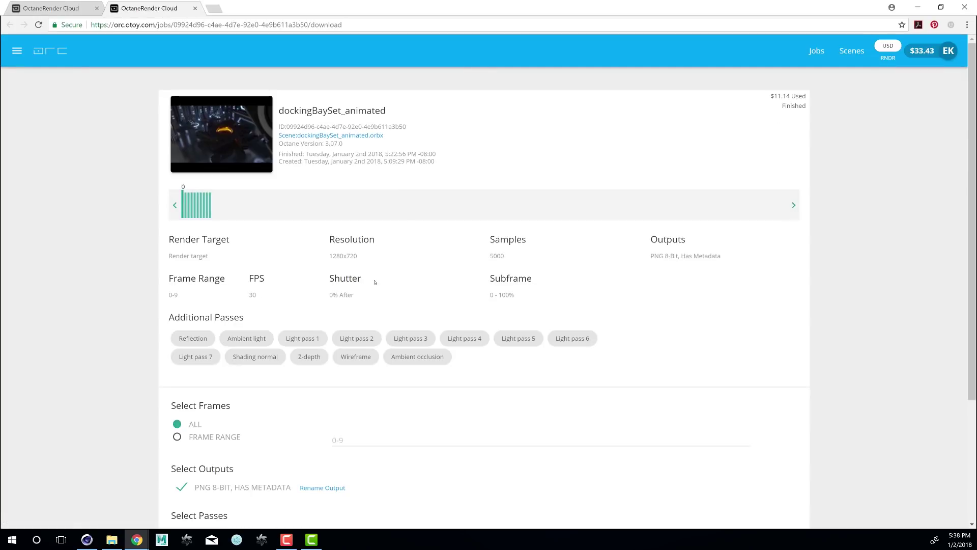
pyautogui.scroll(-3, 380, 284)
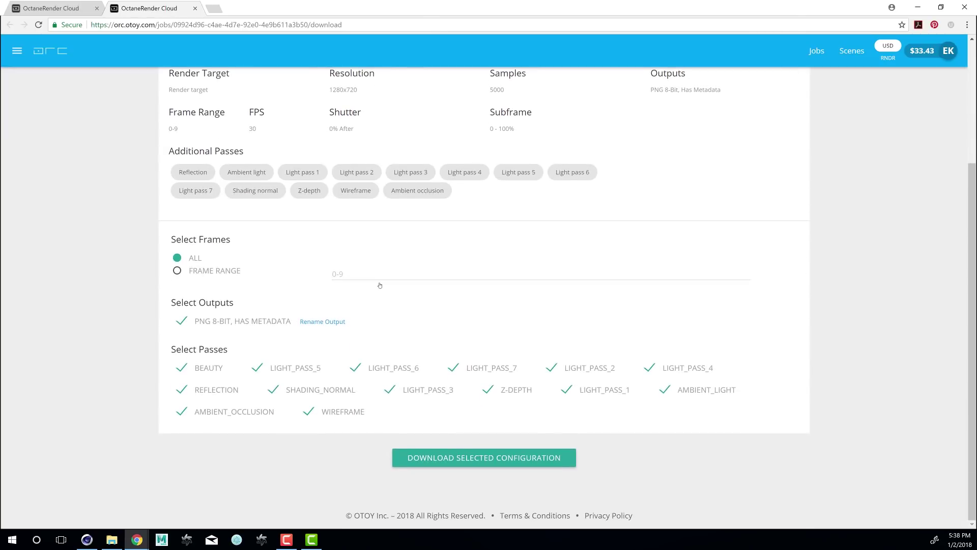
pyautogui.click(341, 422)
pyautogui.click(390, 422)
pyautogui.click(457, 419)
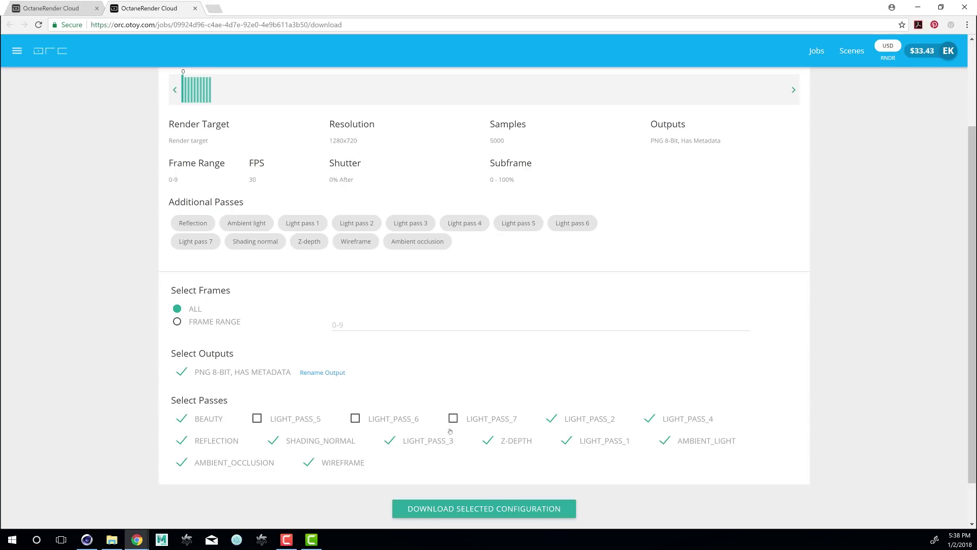
pyautogui.click(553, 419)
# - Open a new job form from the dockingBaySet_animated.orbx scene and look through its configuration and estimate sections
pyautogui.click(851, 51)
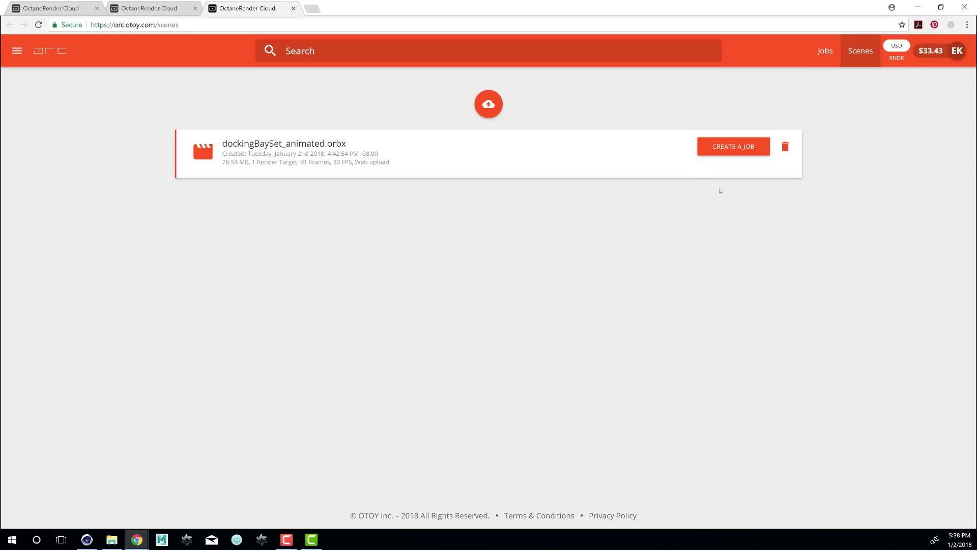
pyautogui.click(743, 149)
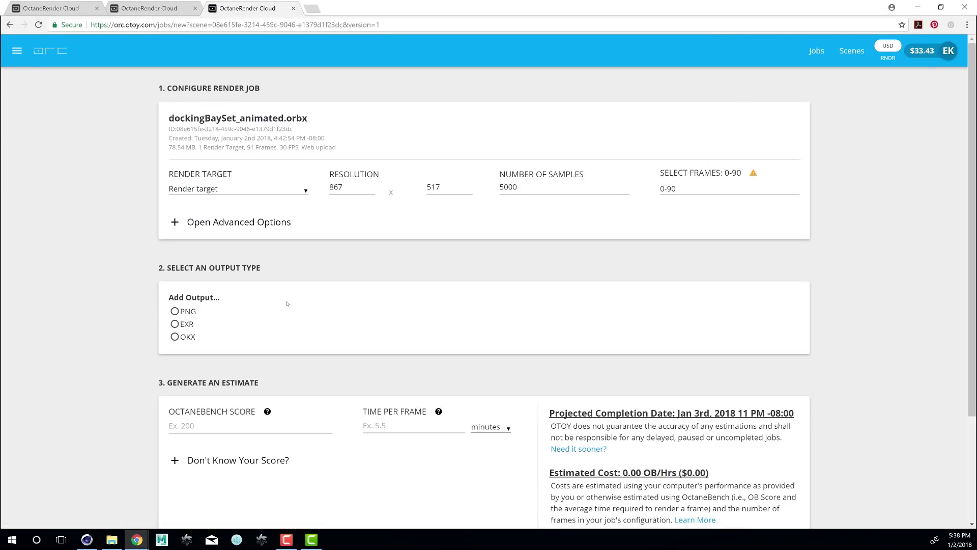
pyautogui.scroll(-3, 436, 282)
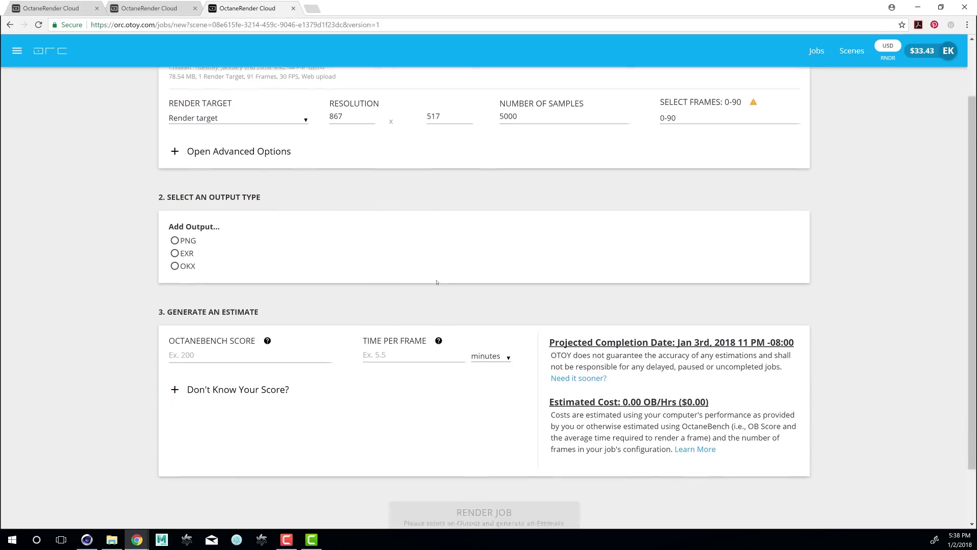
pyautogui.scroll(3, 437, 282)
pyautogui.scroll(-1, 437, 282)
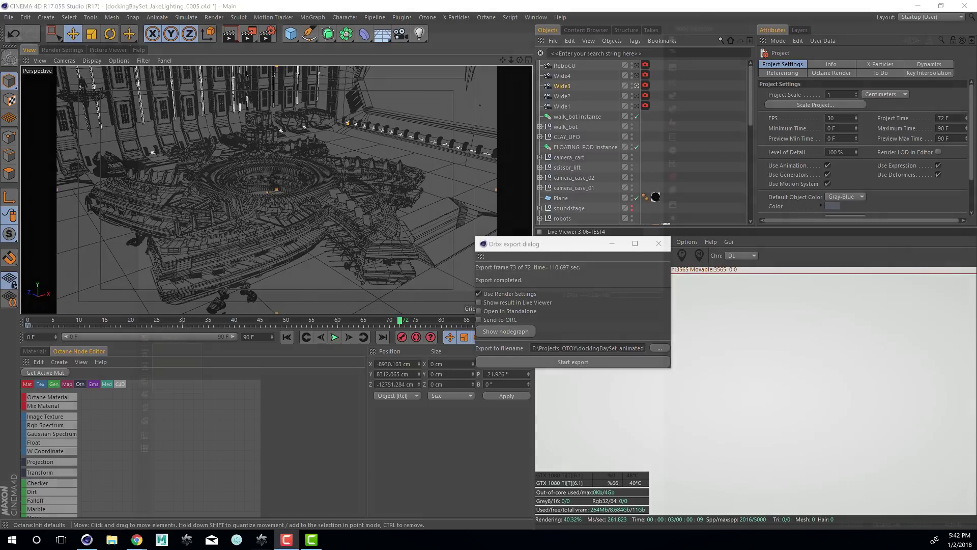
# - In OctaneRender Standalone, open dockingBaySet_animated.orbx from Projects_OTOY and render its Render target node
pyautogui.click(10, 18)
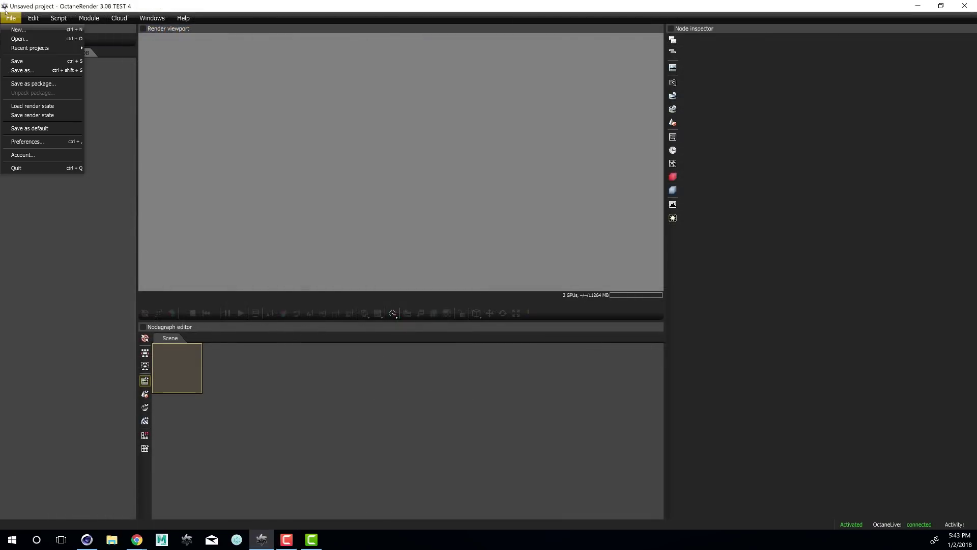
pyautogui.click(19, 39)
pyautogui.click(540, 297)
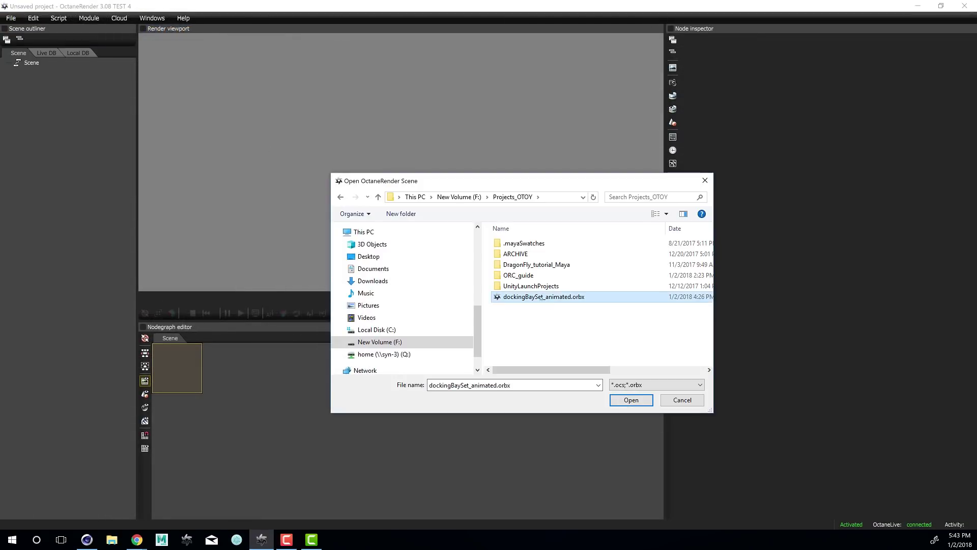
pyautogui.click(648, 400)
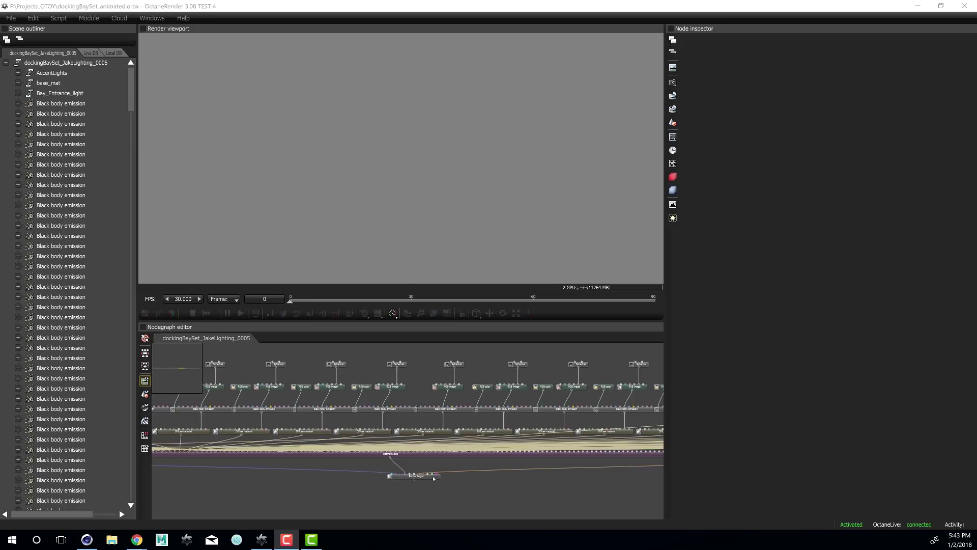
pyautogui.click(425, 478)
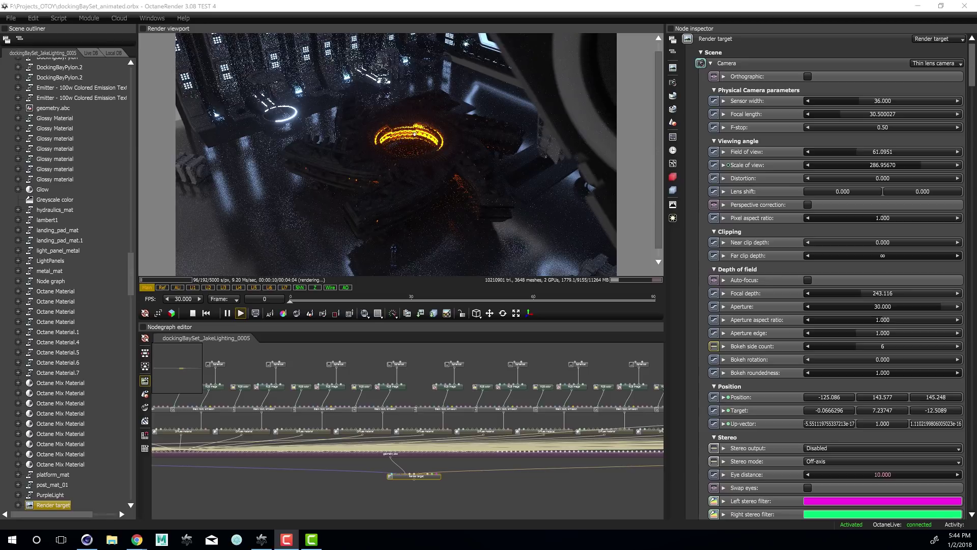
# - Switch back to Cinema 4D and turn on Open in Standalone in the Orbx export dialog
pyautogui.click(917, 6)
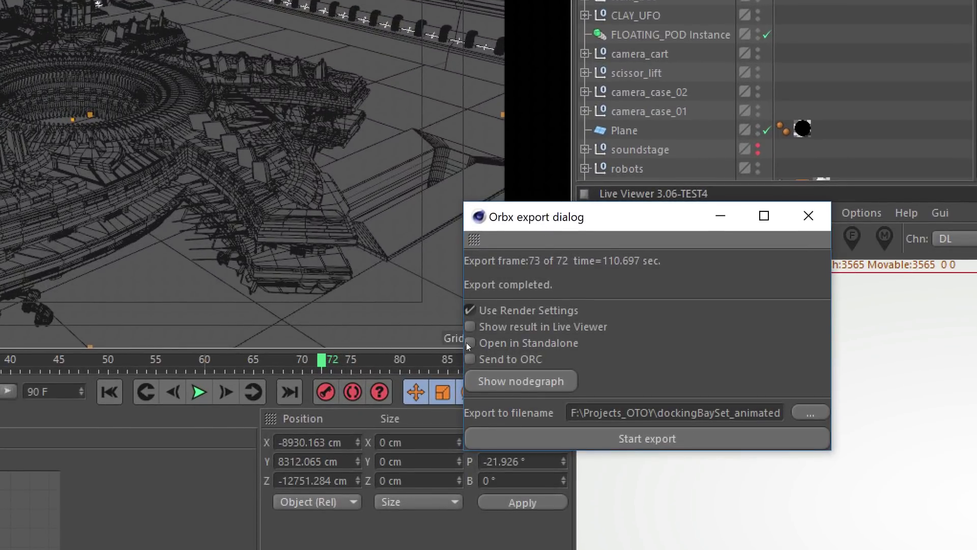
pyautogui.click(476, 339)
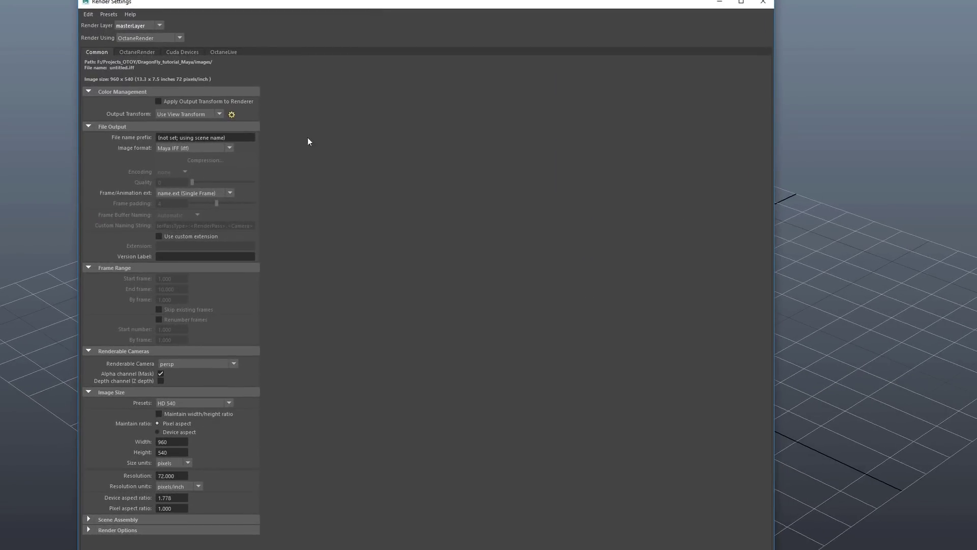
# - In Maya's Render Settings, set Frame/Animation ext to name.#.ext and the frame range to start at 0 and end at 90
pyautogui.click(227, 193)
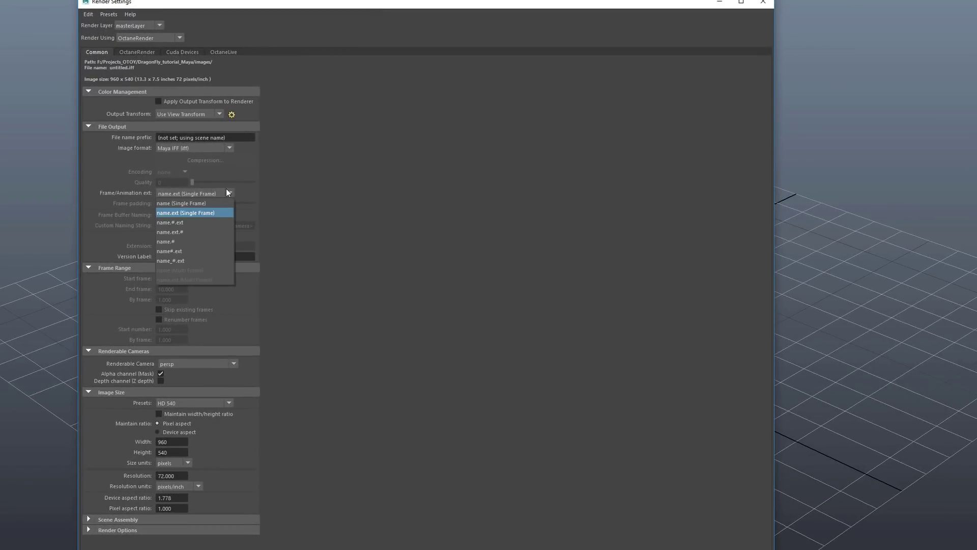
pyautogui.click(206, 223)
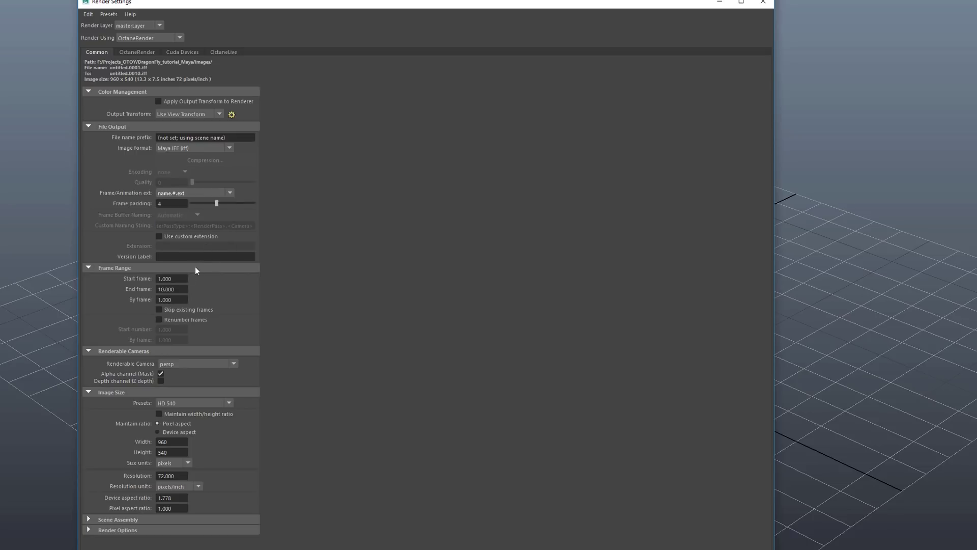
pyautogui.moveTo(188, 290); pyautogui.dragTo(123, 286)
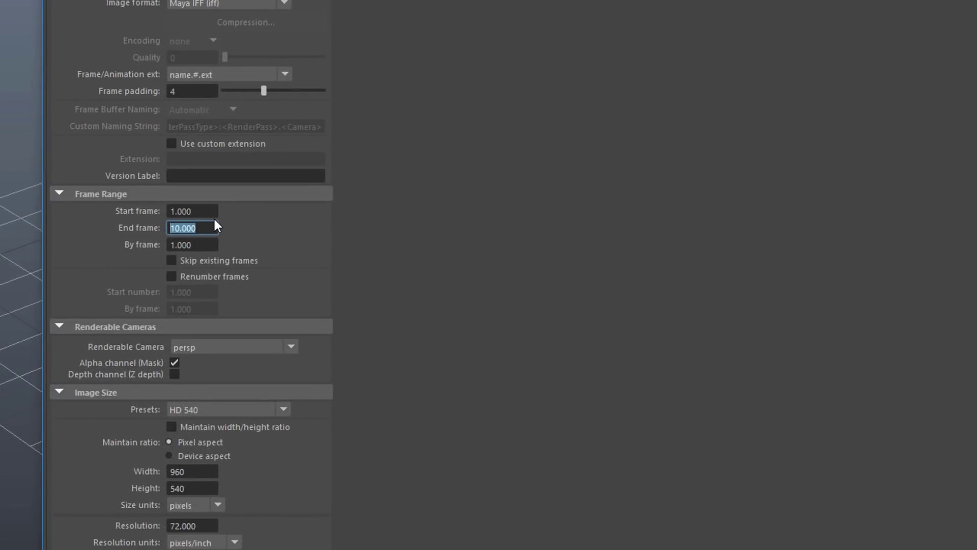
pyautogui.write('90')
pyautogui.press('Return')
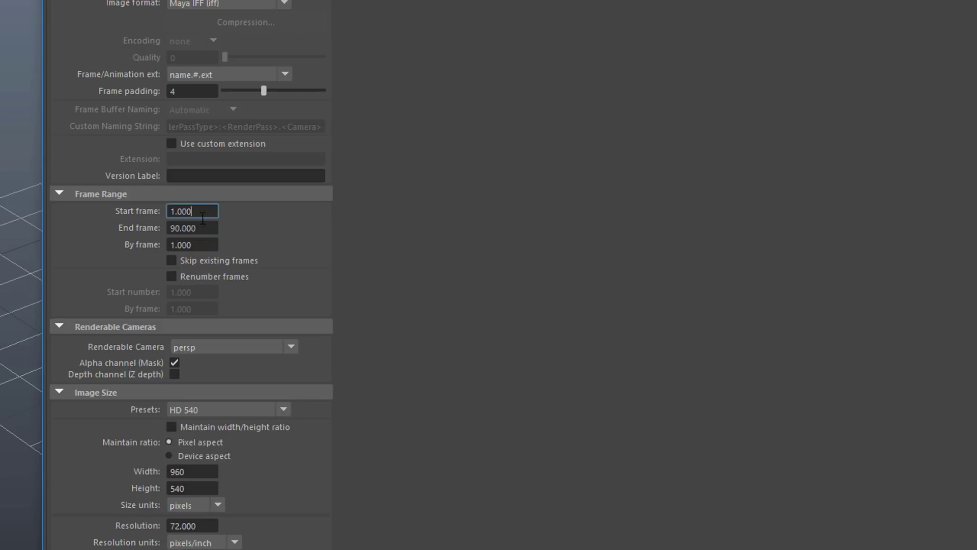
pyautogui.doubleClick(209, 211)
pyautogui.write('0')
pyautogui.press('Return')
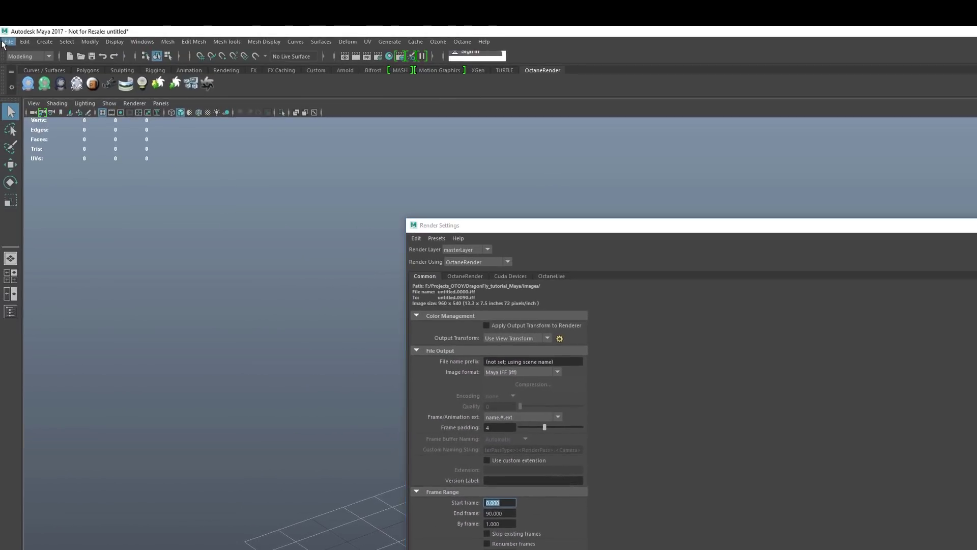
# - Open the Export All options and bring up the choice of export file types
pyautogui.click(3, 42)
pyautogui.moveTo(78, 230)
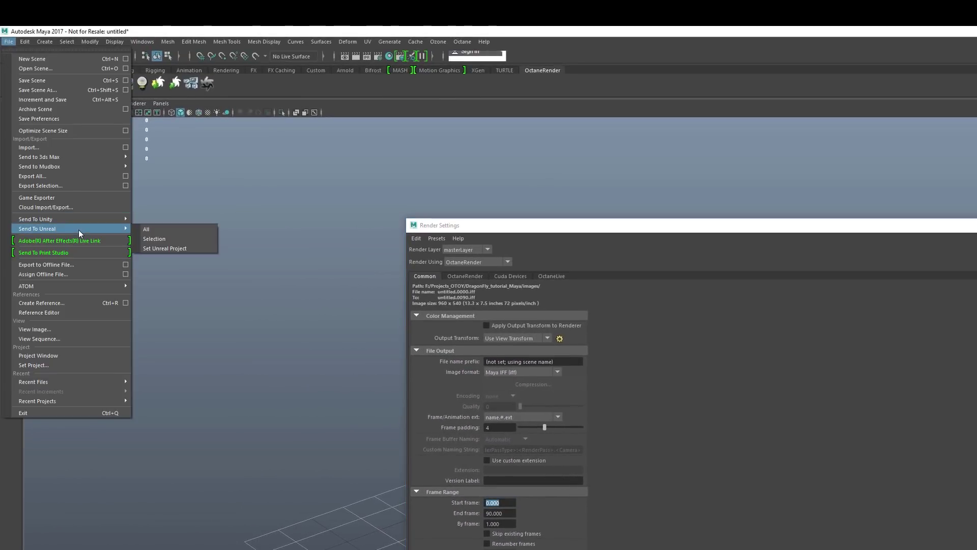
pyautogui.click(125, 176)
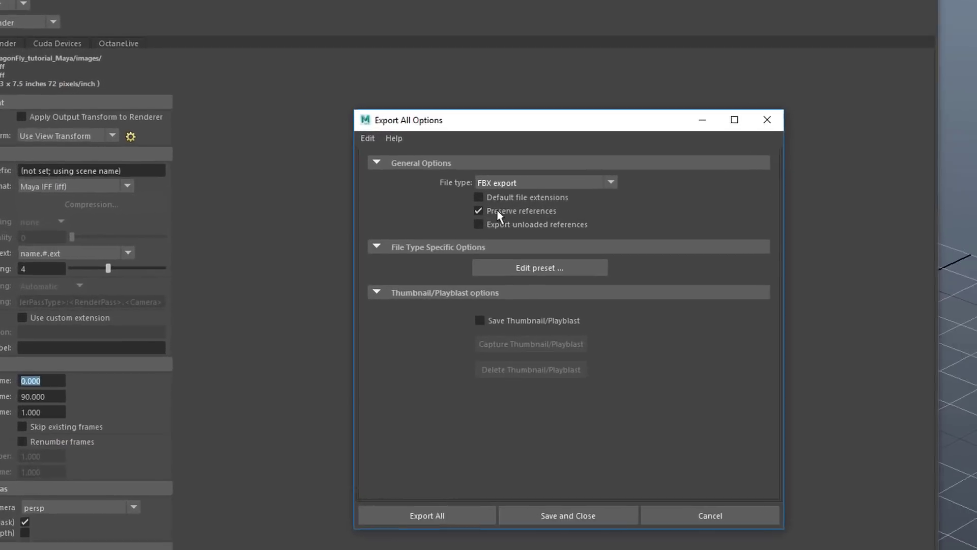
pyautogui.click(488, 142)
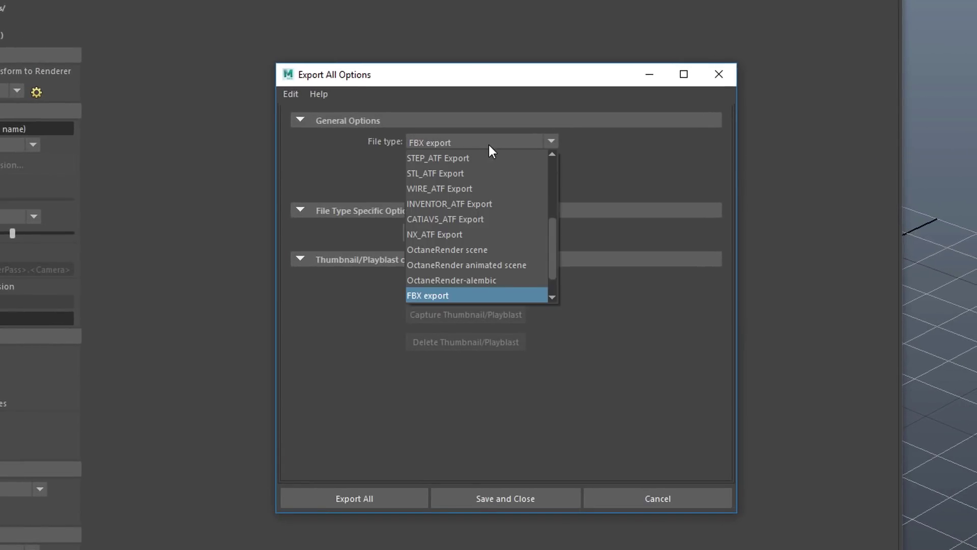